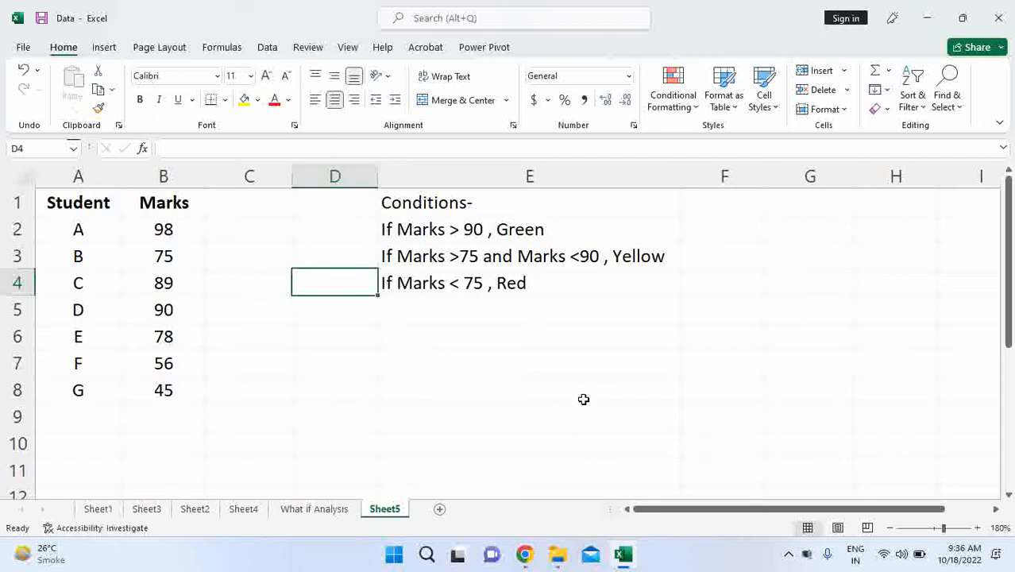
- Examine the student marks in B2:B8 and the colour conditions listed in column E
{"action": "left_click_drag", "start_coordinate": [118, 234], "coordinate": [121, 391]}
{"action": "left_click_drag", "start_coordinate": [176, 229], "coordinate": [168, 383]}
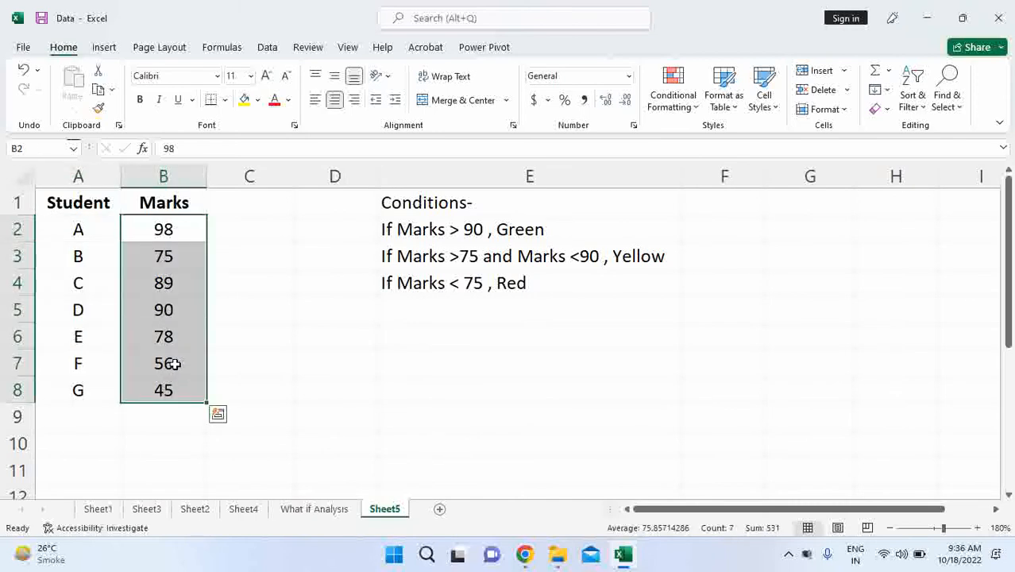
{"action": "left_click", "coordinate": [406, 230]}
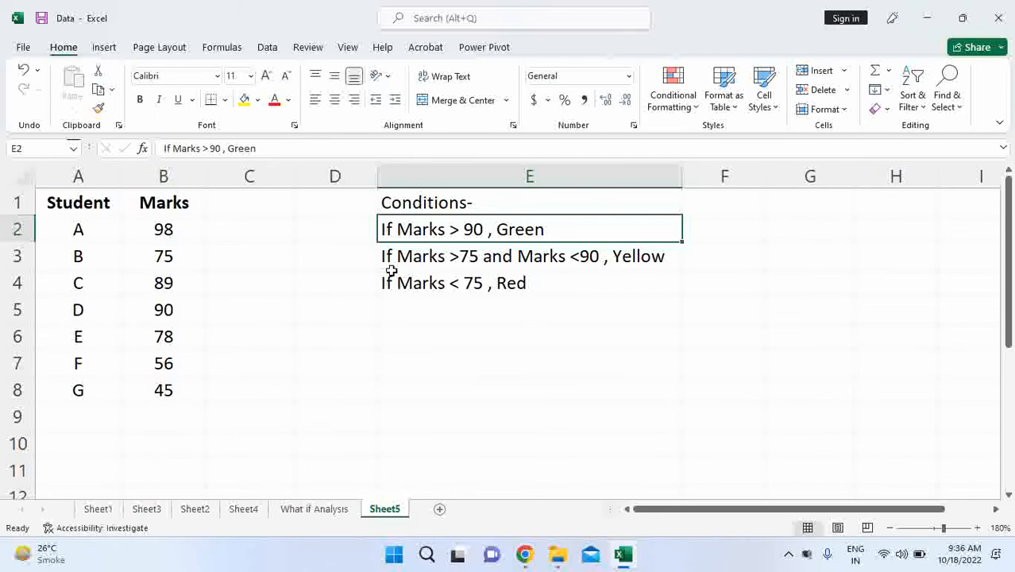
{"action": "left_click_drag", "start_coordinate": [173, 227], "coordinate": [167, 382]}
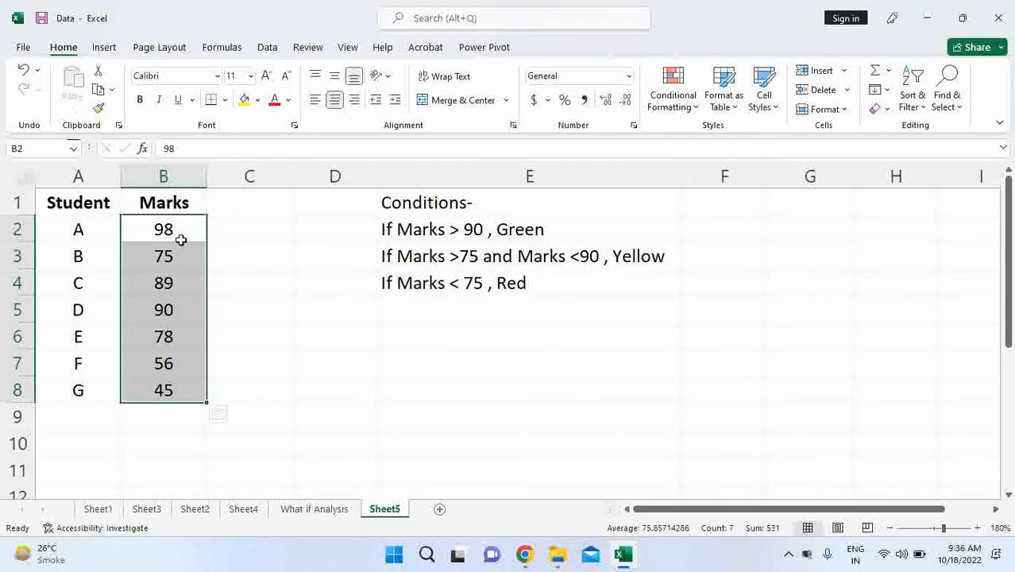
{"action": "left_click_drag", "start_coordinate": [181, 228], "coordinate": [175, 385]}
{"action": "left_click", "coordinate": [242, 229]}
{"action": "left_click_drag", "start_coordinate": [181, 229], "coordinate": [163, 390]}
{"action": "left_click", "coordinate": [230, 233]}
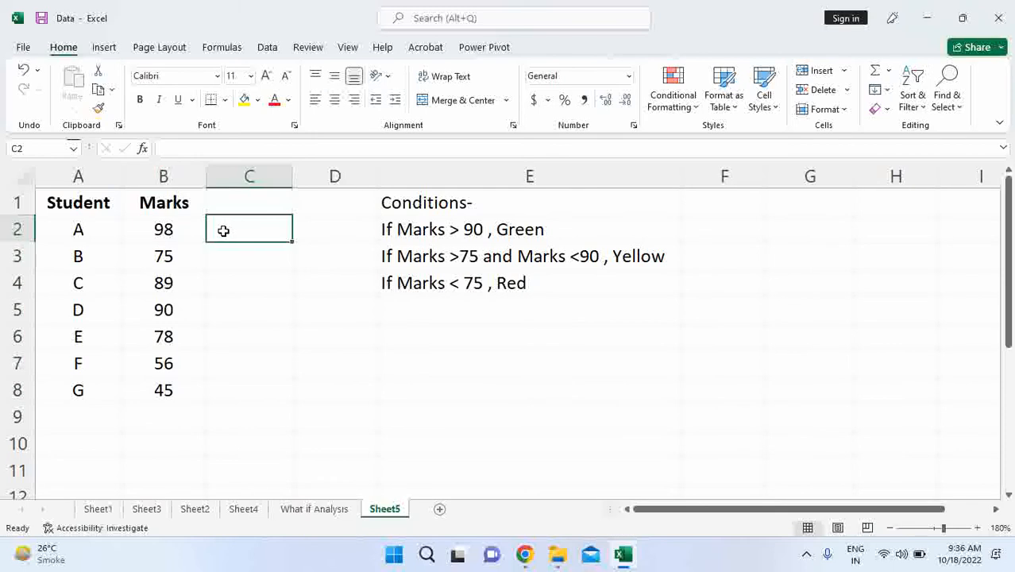
- Add a Greater Than highlight rule to the marks in B2:B8 for values above 90, with Green Fill with Dark Green Text
{"action": "left_click", "coordinate": [158, 226]}
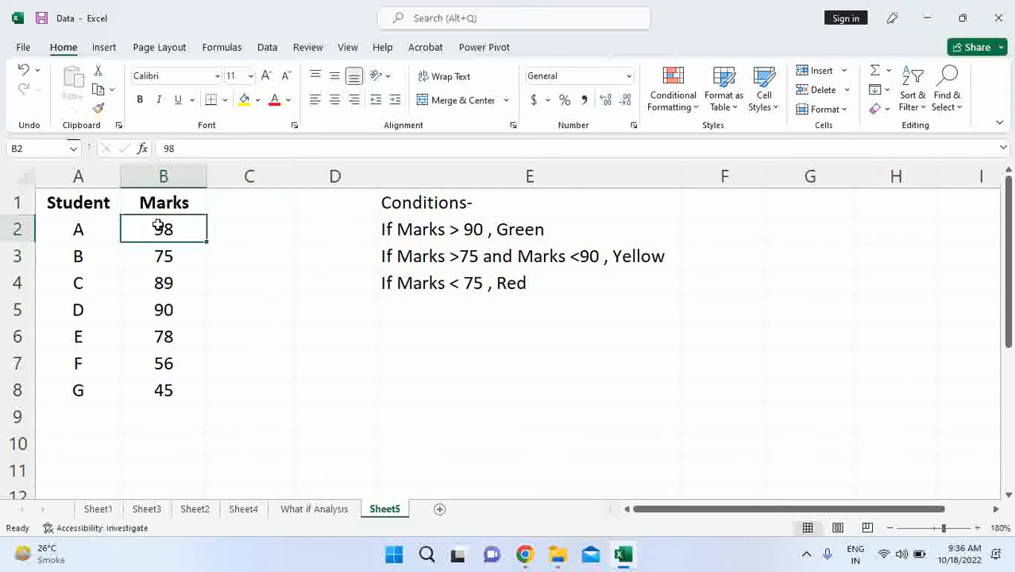
{"action": "left_click_drag", "start_coordinate": [158, 227], "coordinate": [164, 390]}
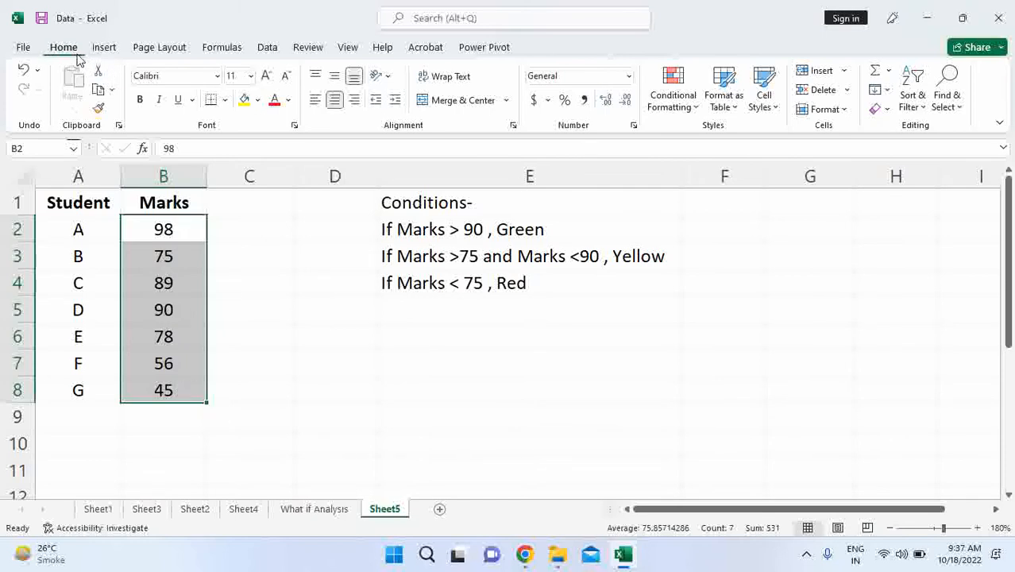
{"action": "left_click", "coordinate": [695, 116]}
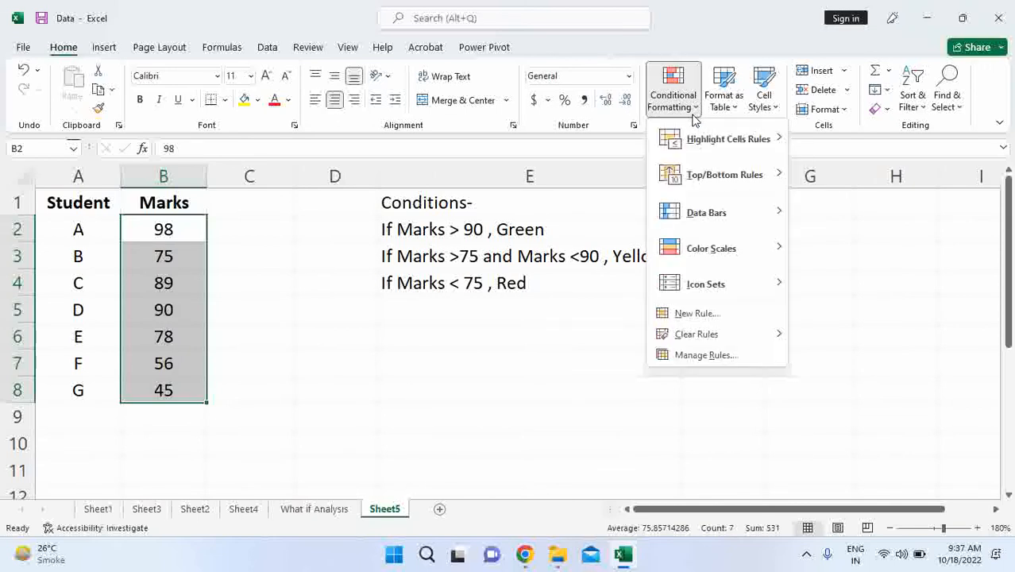
{"action": "mouse_move", "coordinate": [681, 142]}
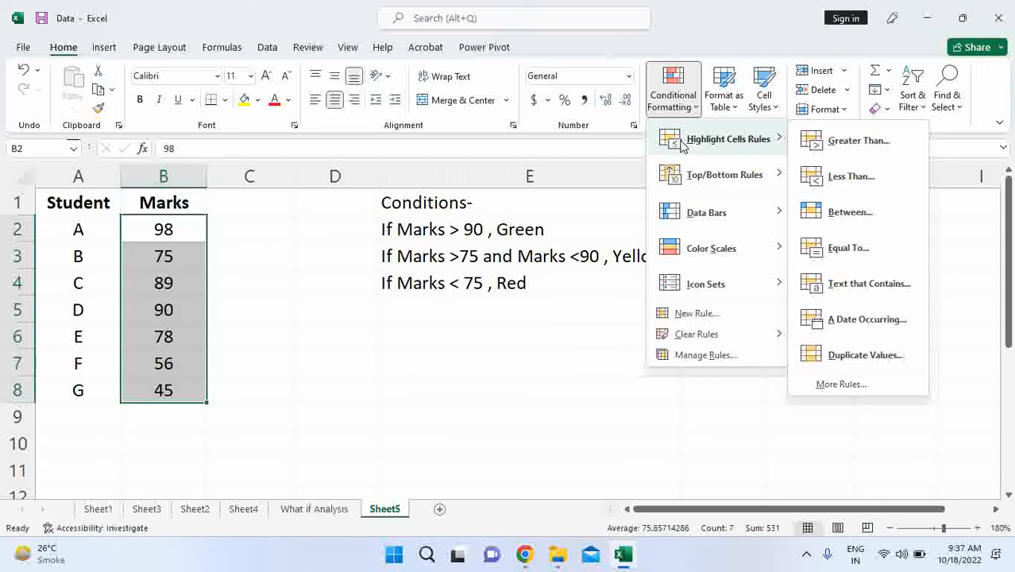
{"action": "left_click", "coordinate": [856, 141]}
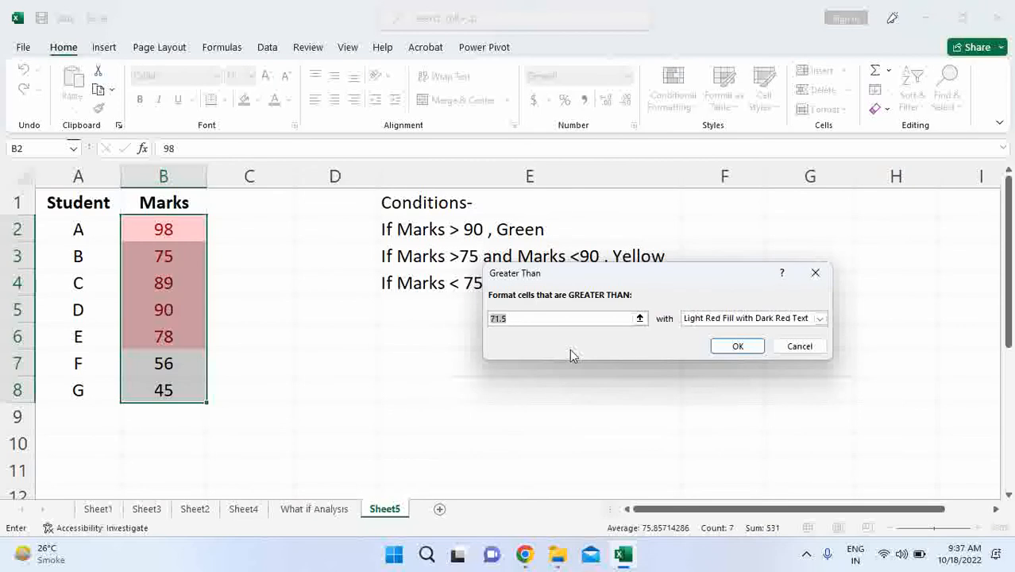
{"action": "type", "text": "90"}
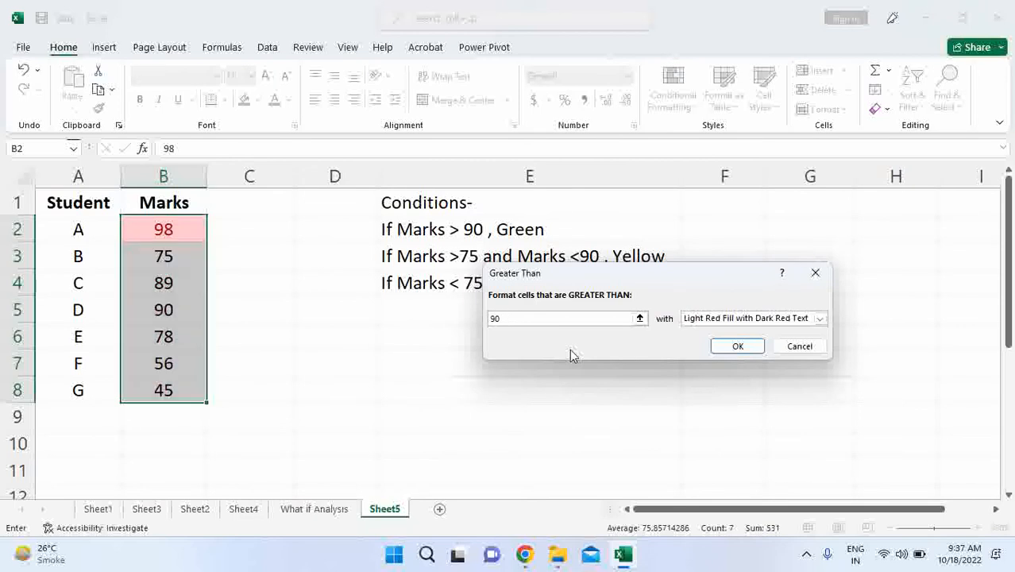
{"action": "left_click", "coordinate": [819, 317]}
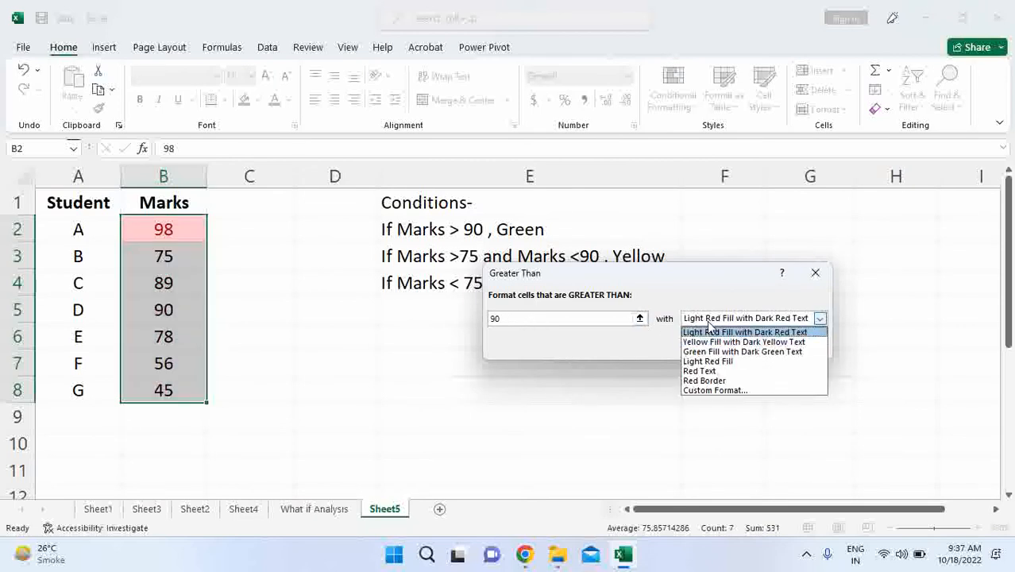
{"action": "left_click", "coordinate": [705, 351]}
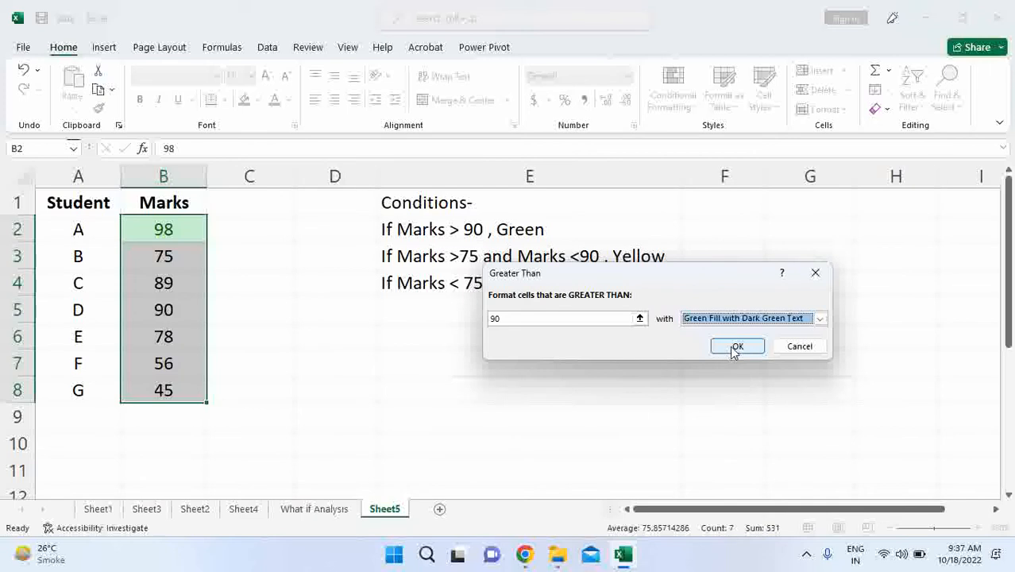
{"action": "left_click", "coordinate": [734, 348]}
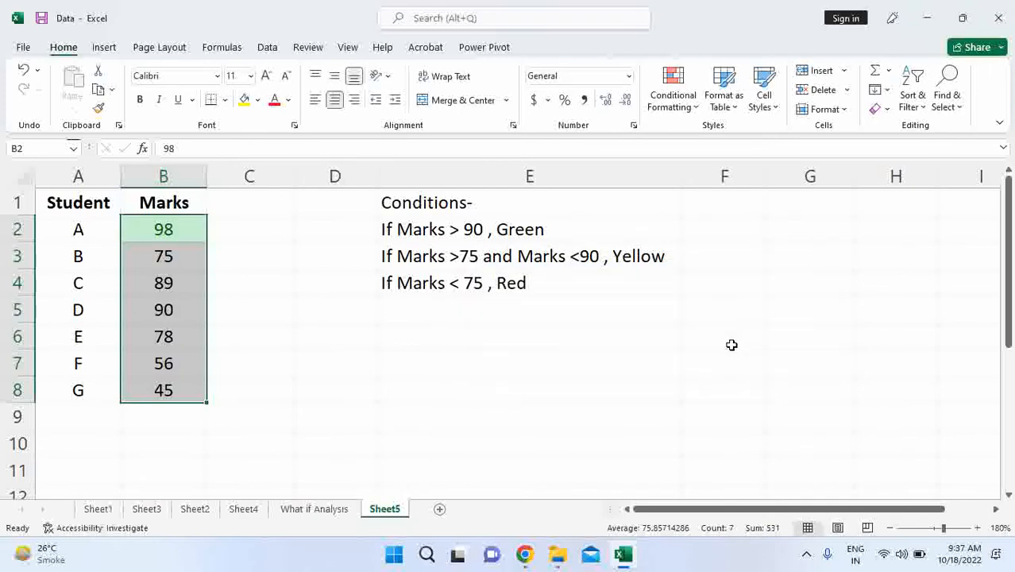
{"action": "left_click", "coordinate": [222, 264]}
- Add a Between highlight rule to the marks in B2:B8 for values from 75 to 90, with Yellow Fill with Dark Yellow Text
{"action": "left_click_drag", "start_coordinate": [186, 224], "coordinate": [181, 389]}
{"action": "left_click", "coordinate": [672, 99]}
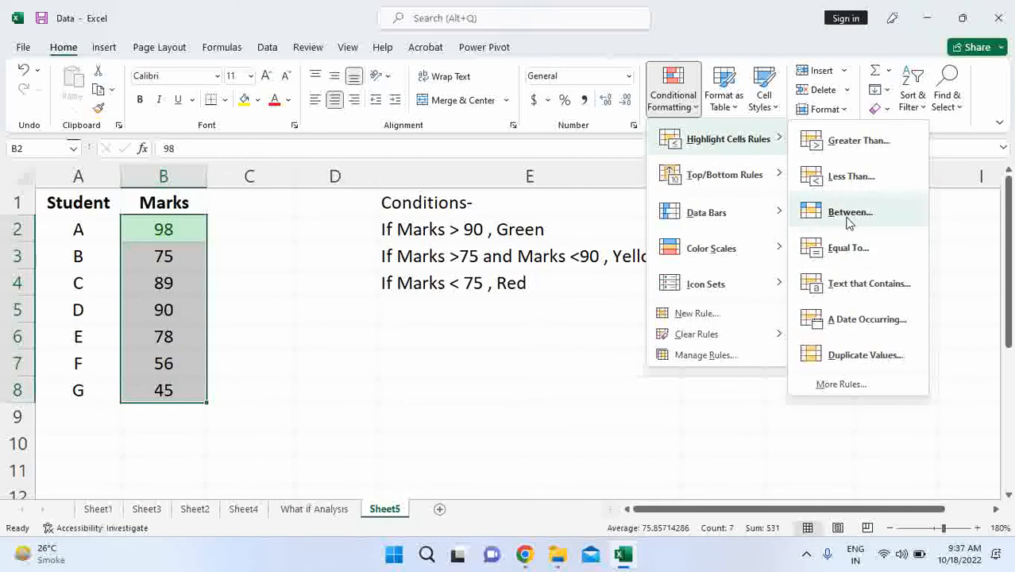
{"action": "left_click", "coordinate": [848, 214]}
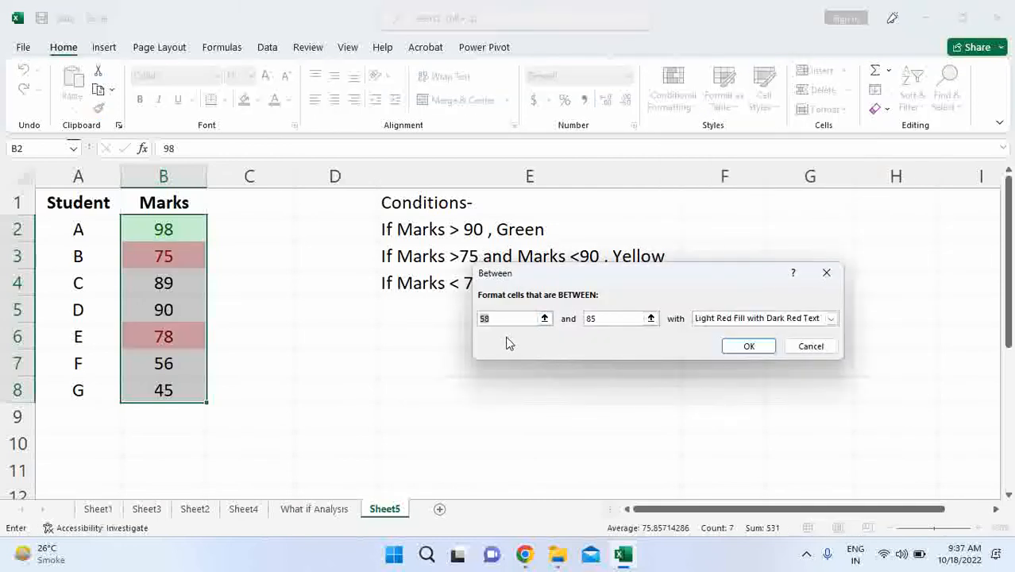
{"action": "type", "text": "75"}
{"action": "left_click", "coordinate": [597, 319]}
{"action": "key", "text": "BackSpace"}
{"action": "key", "text": "BackSpace"}
{"action": "type", "text": "90"}
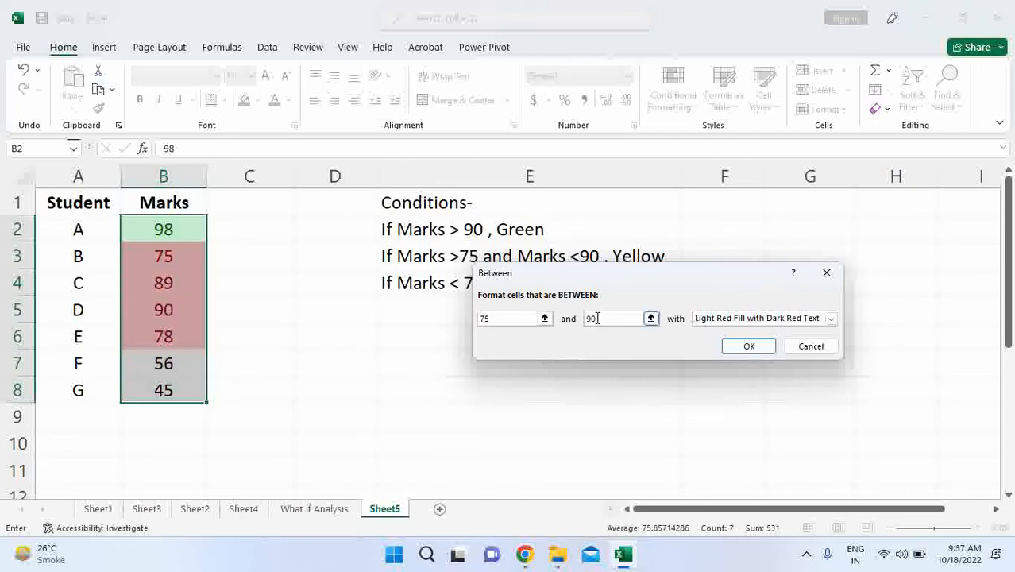
{"action": "left_click", "coordinate": [830, 317]}
{"action": "left_click", "coordinate": [735, 341]}
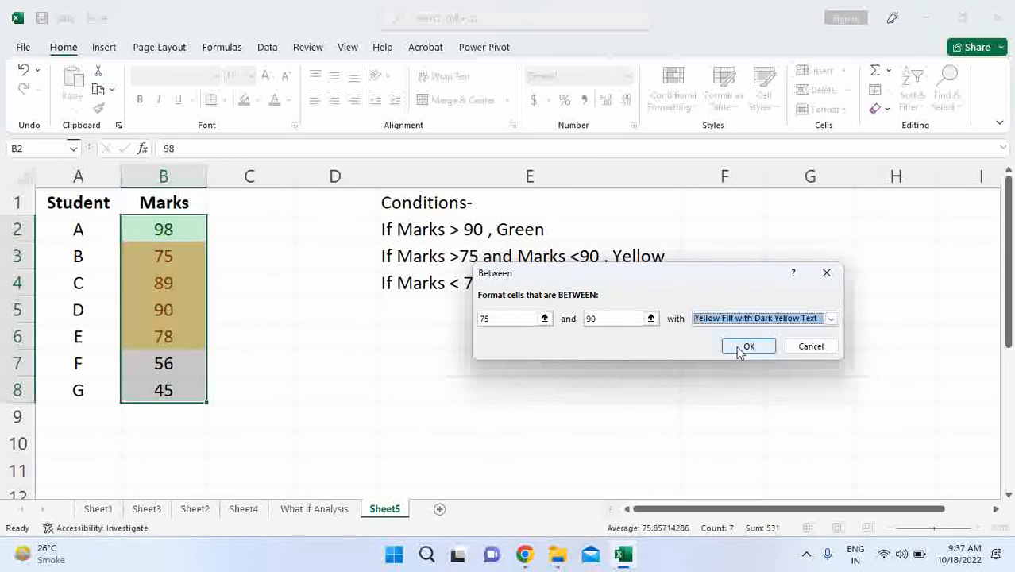
{"action": "left_click", "coordinate": [739, 349]}
{"action": "left_click", "coordinate": [271, 358]}
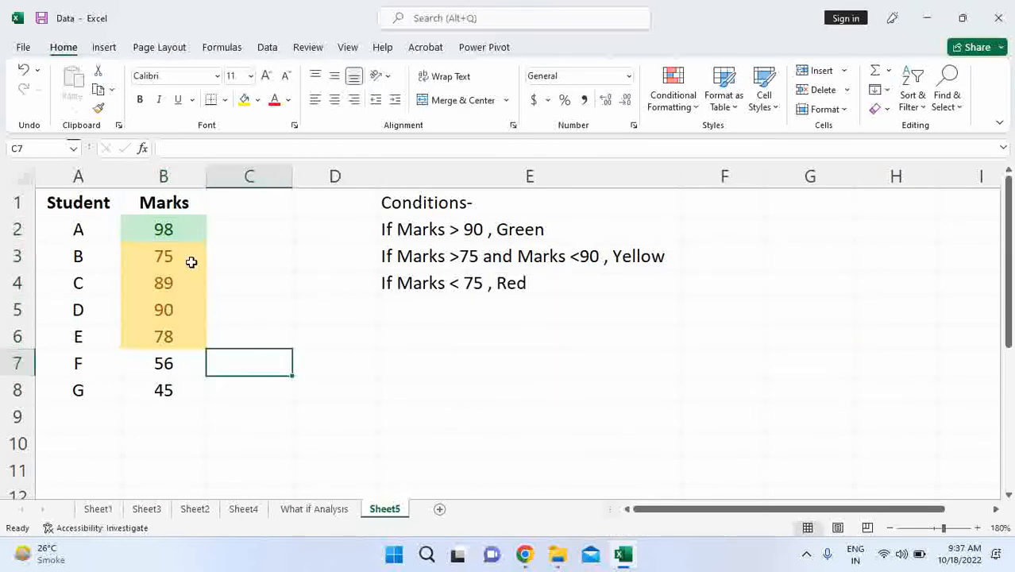
{"action": "left_click_drag", "start_coordinate": [181, 255], "coordinate": [175, 336]}
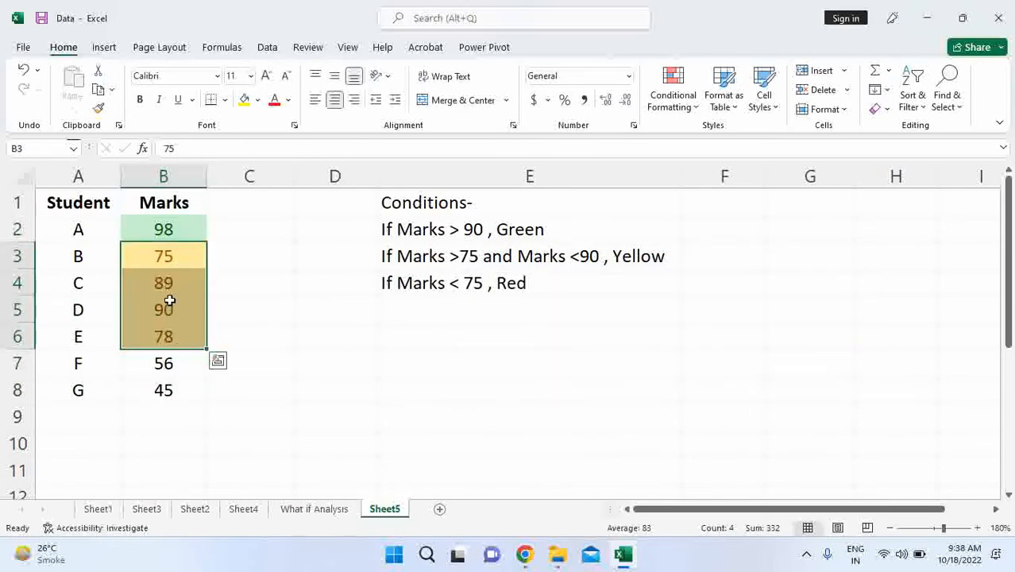
{"action": "left_click", "coordinate": [186, 260]}
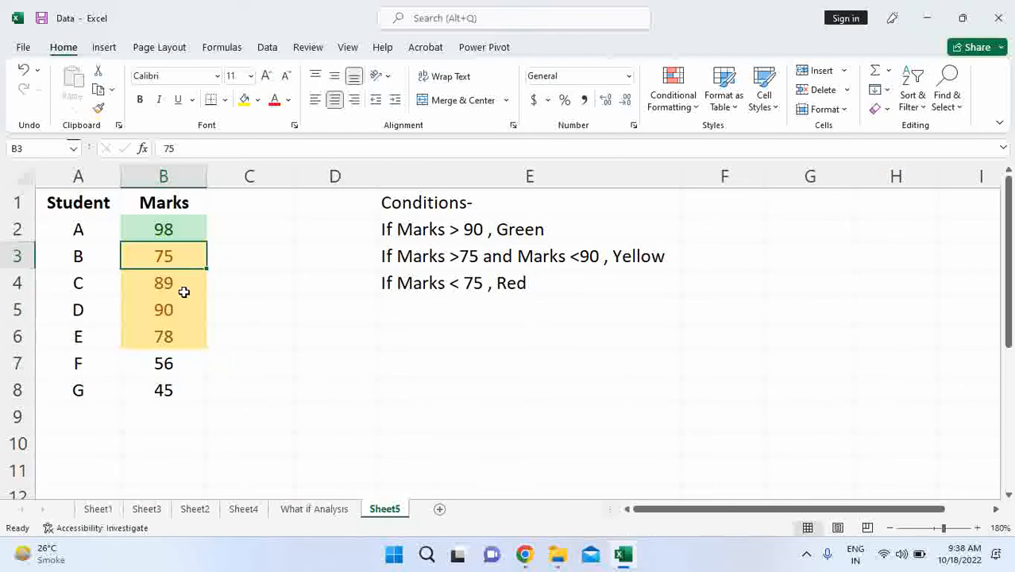
{"action": "left_click", "coordinate": [183, 237]}
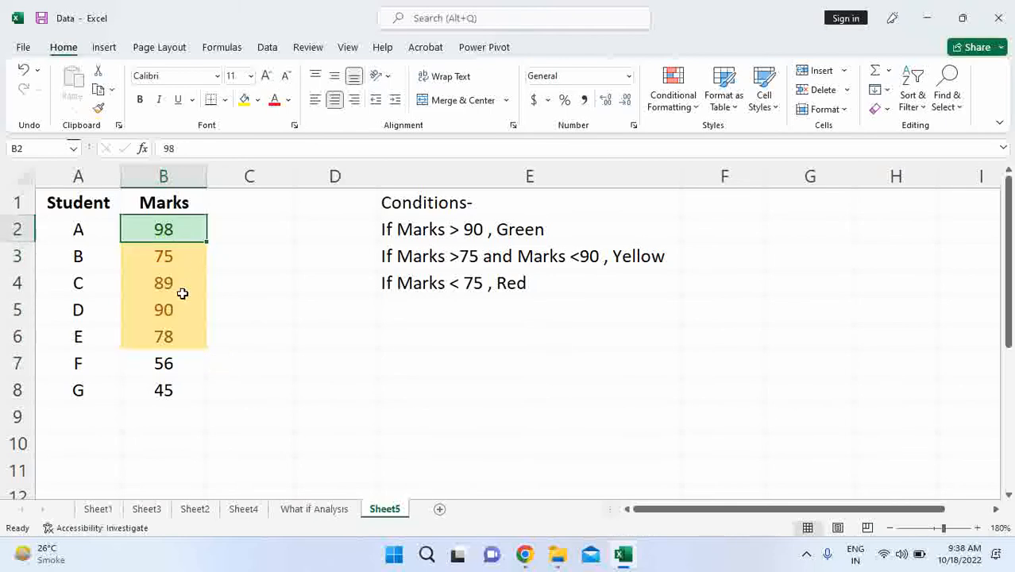
- Add a Less Than highlight rule to the marks in B2:B8 for values under 75, with Light Red Fill with Dark Red Text
{"action": "left_click_drag", "start_coordinate": [181, 227], "coordinate": [183, 384]}
{"action": "left_click", "coordinate": [673, 91]}
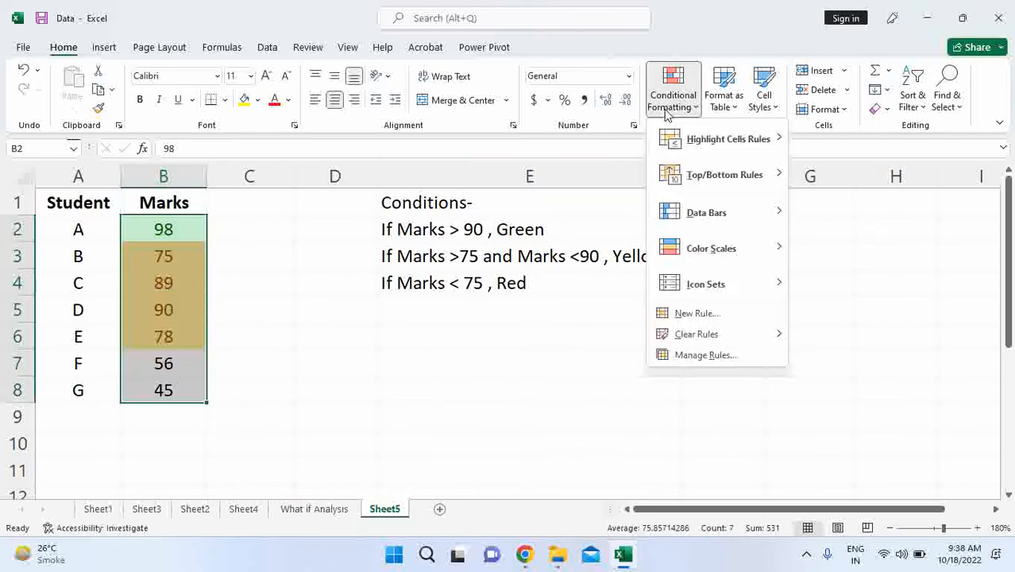
{"action": "mouse_move", "coordinate": [721, 143]}
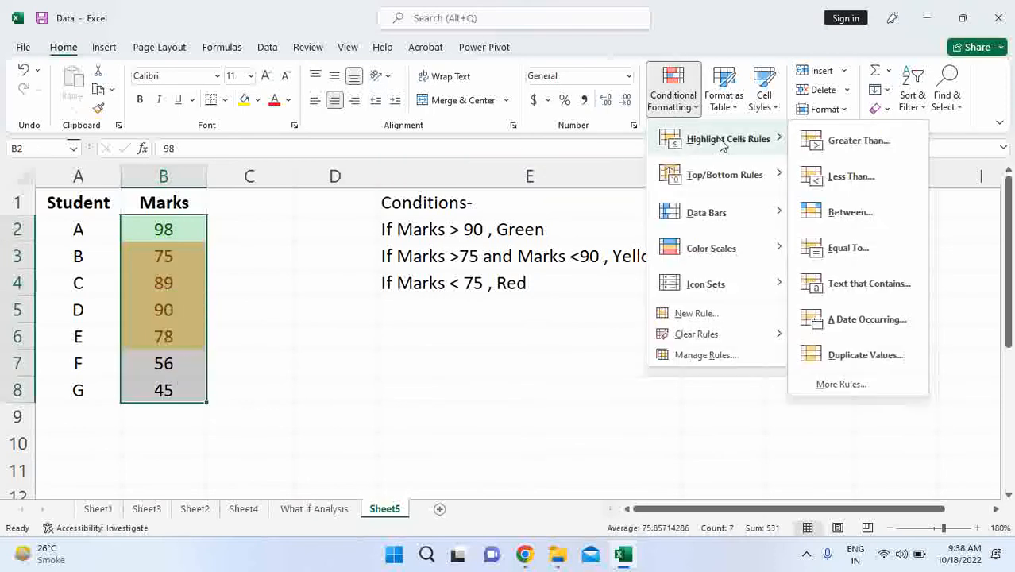
{"action": "left_click", "coordinate": [851, 177]}
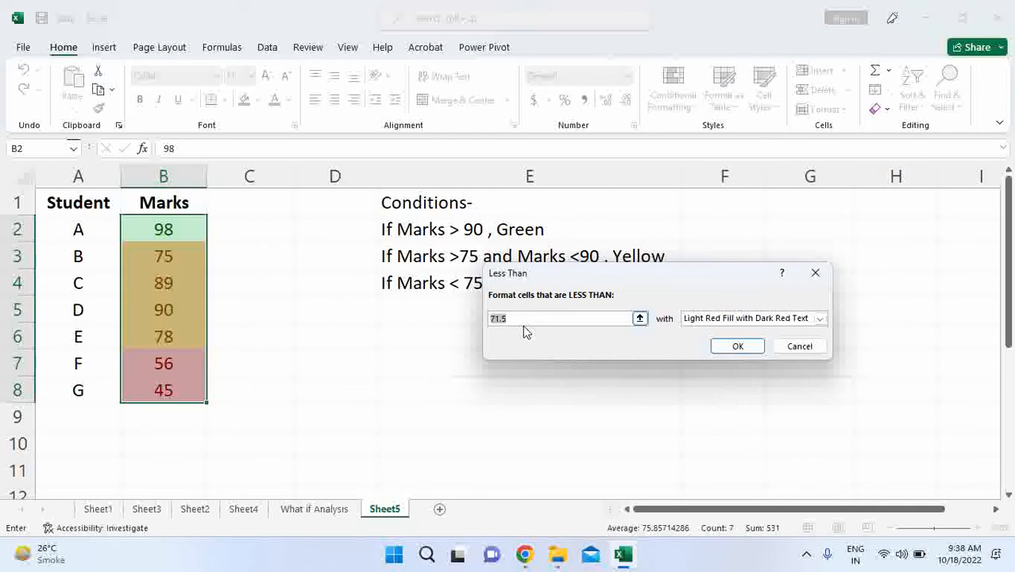
{"action": "type", "text": "75"}
{"action": "left_click", "coordinate": [735, 347]}
{"action": "left_click", "coordinate": [318, 282]}
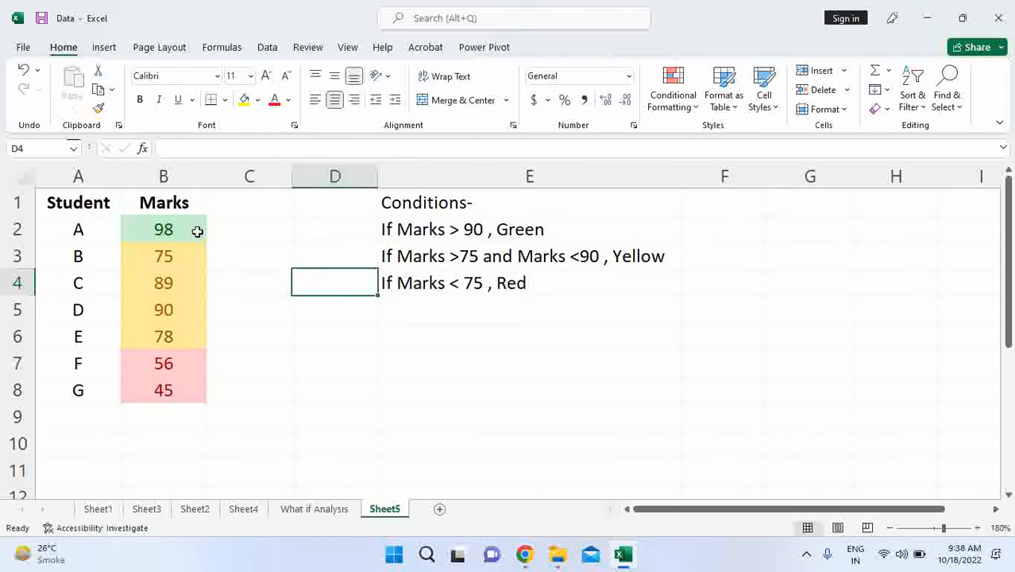
- Compare the highlighted marks in B2:B8 with the green, yellow and red conditions in E2:E4
{"action": "left_click_drag", "start_coordinate": [197, 231], "coordinate": [182, 388]}
{"action": "left_click", "coordinate": [226, 246]}
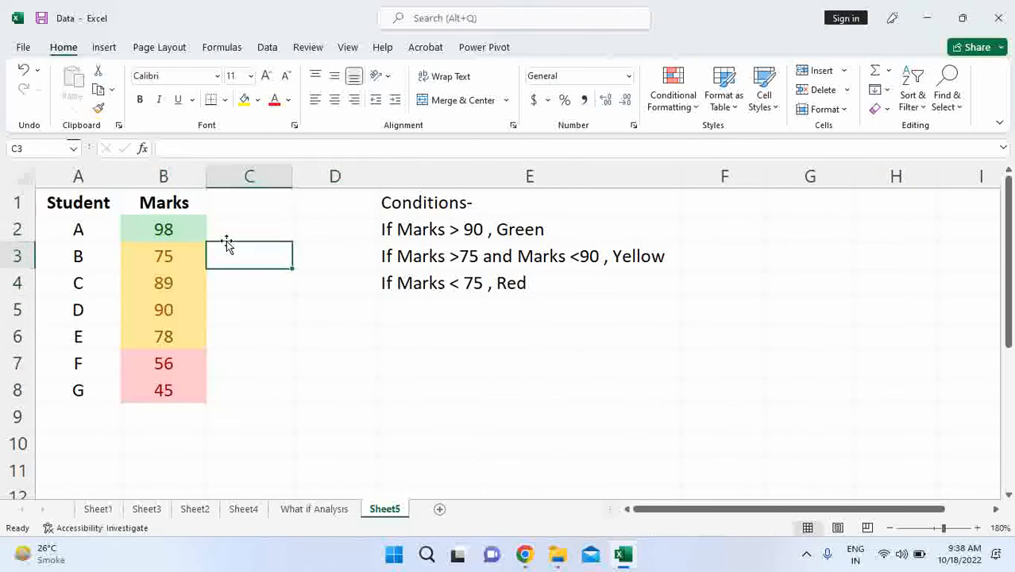
{"action": "left_click_drag", "start_coordinate": [163, 224], "coordinate": [149, 384]}
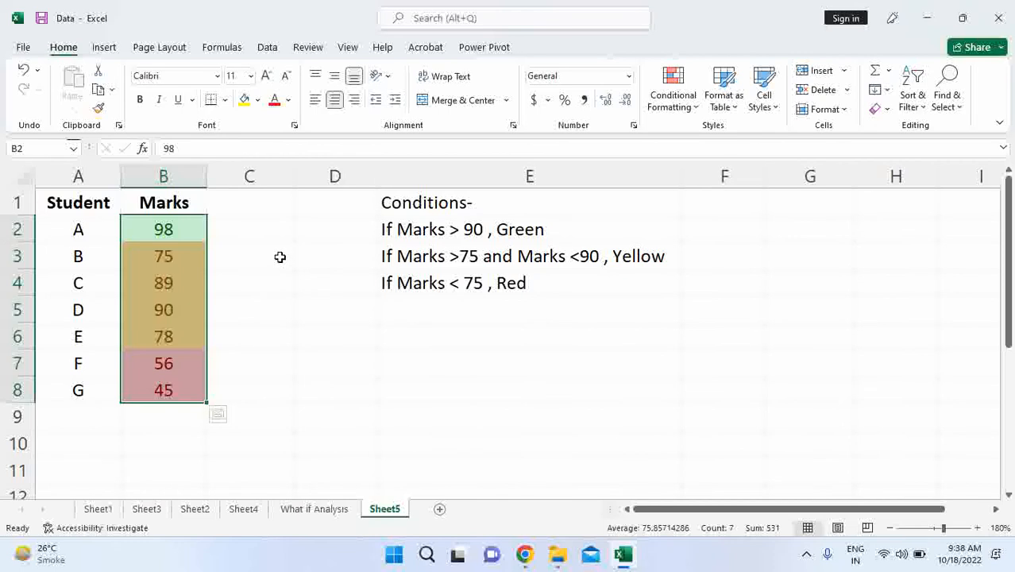
{"action": "left_click", "coordinate": [221, 228]}
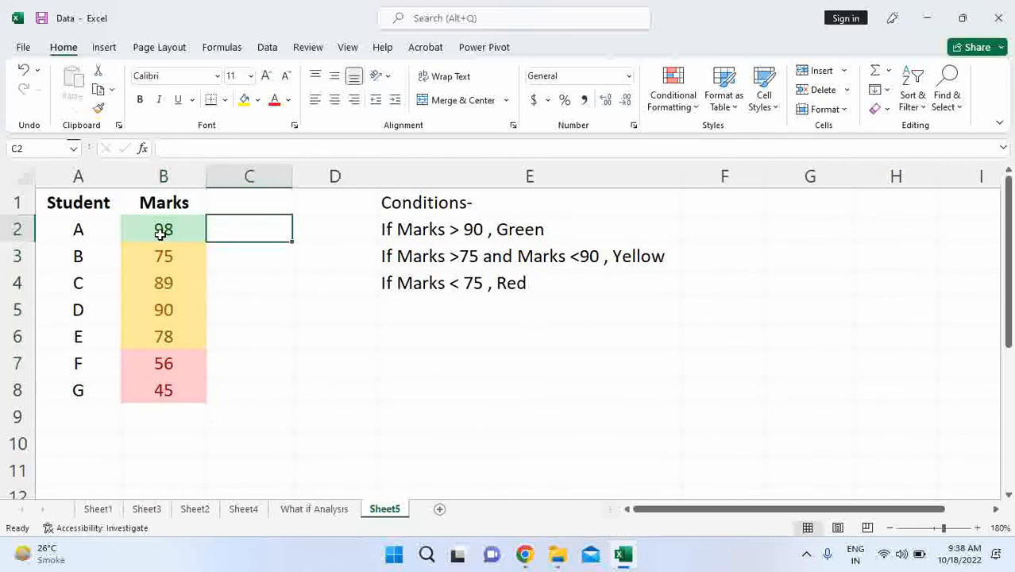
{"action": "left_click", "coordinate": [406, 229]}
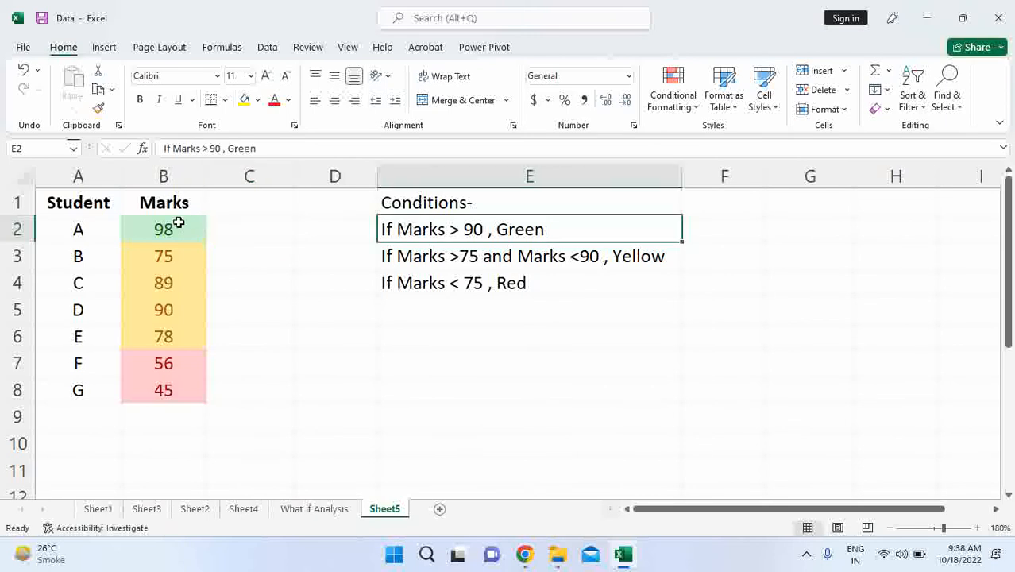
{"action": "left_click", "coordinate": [203, 224]}
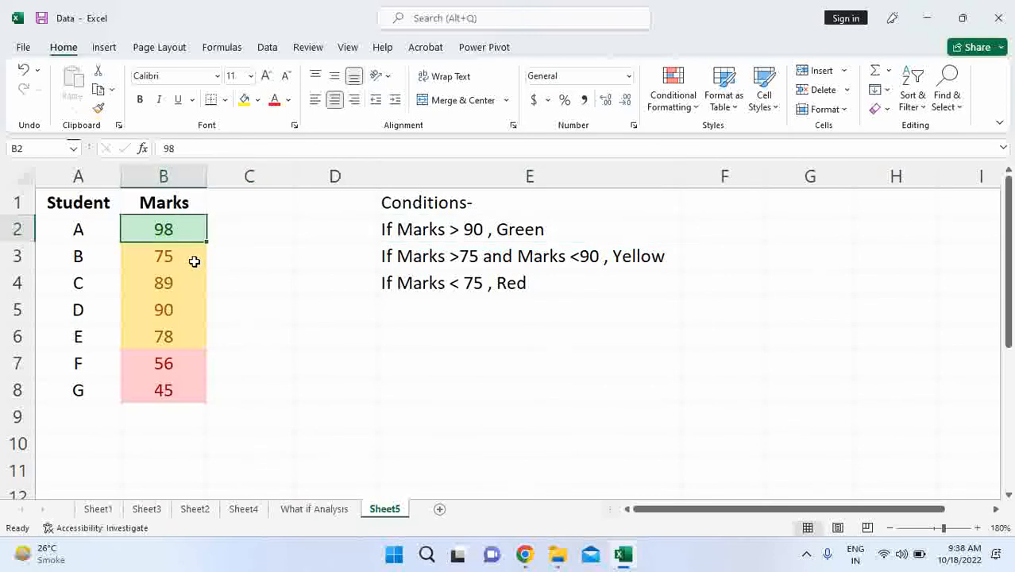
{"action": "left_click", "coordinate": [460, 263]}
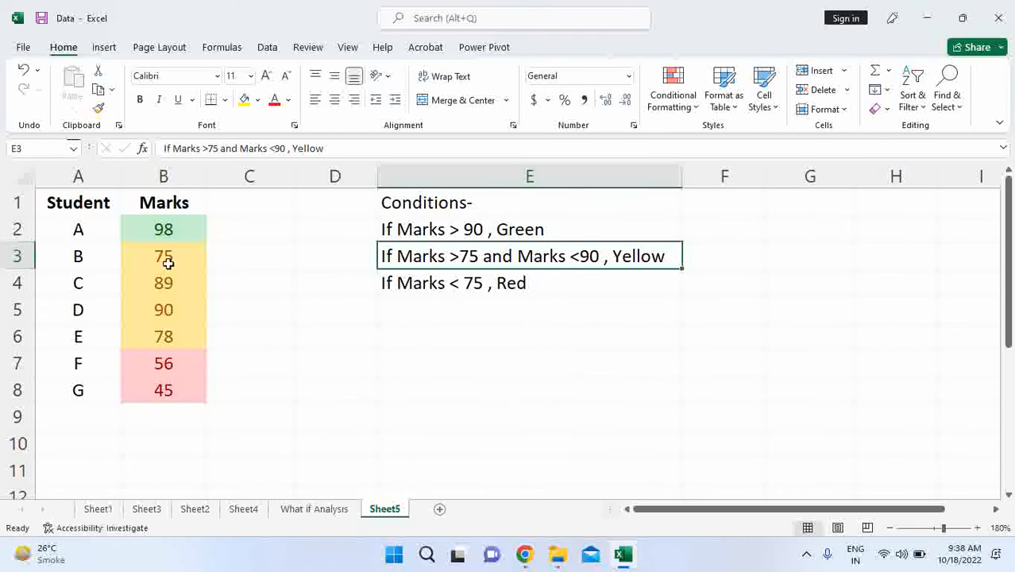
{"action": "left_click_drag", "start_coordinate": [164, 256], "coordinate": [193, 390]}
{"action": "left_click", "coordinate": [403, 287]}
{"action": "left_click", "coordinate": [280, 316]}
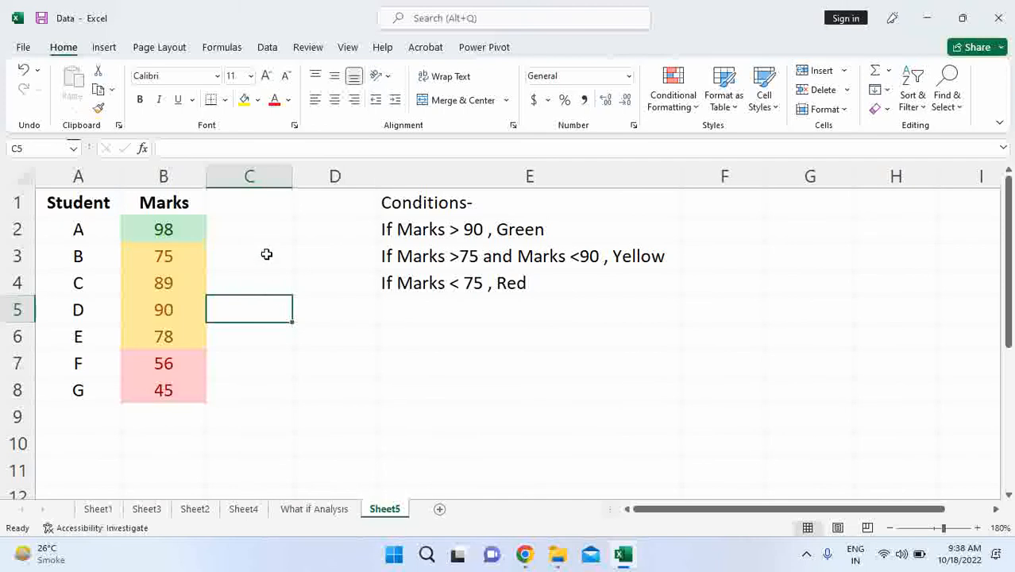
- Enter 100 in cell E6 and a person's first name in cell E7 below it
{"action": "left_click", "coordinate": [451, 340]}
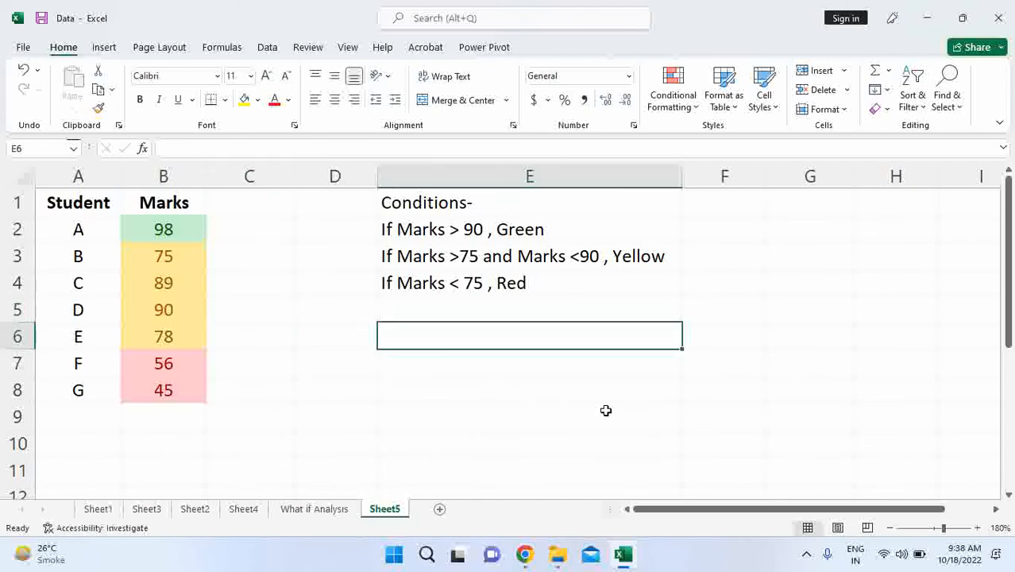
{"action": "type", "text": "100"}
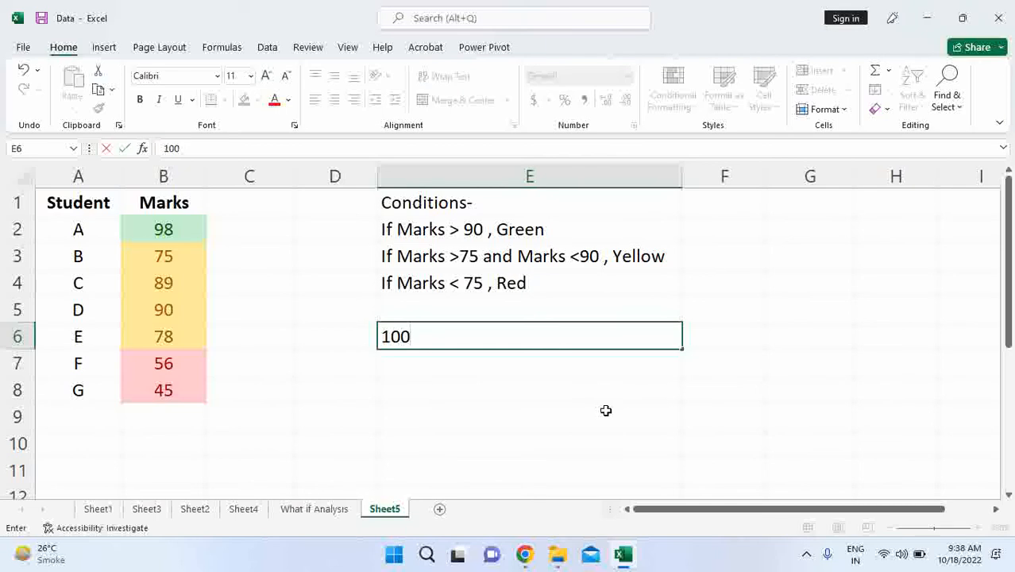
{"action": "key", "text": "Return"}
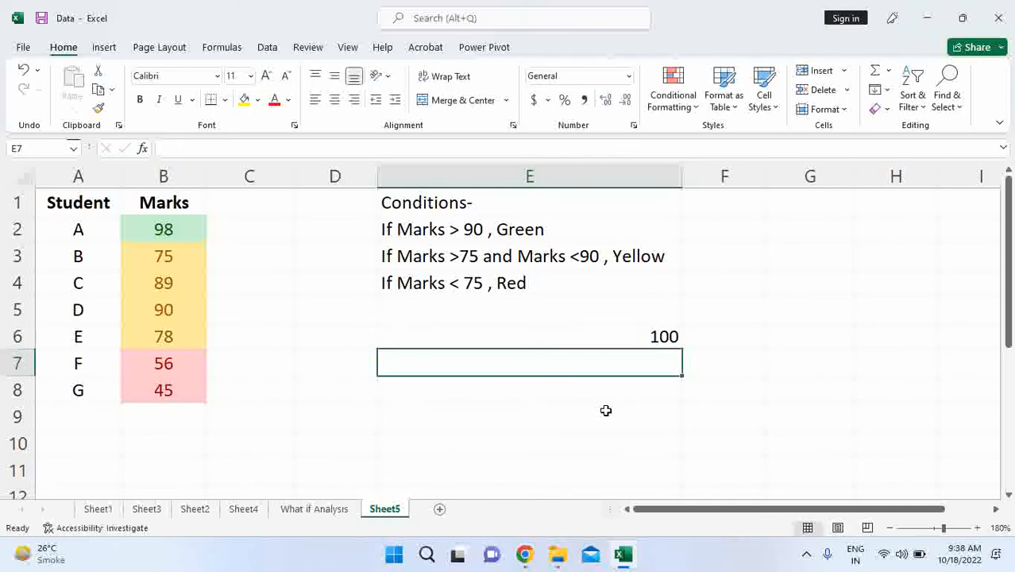
{"action": "type", "text": "Yogesh"}
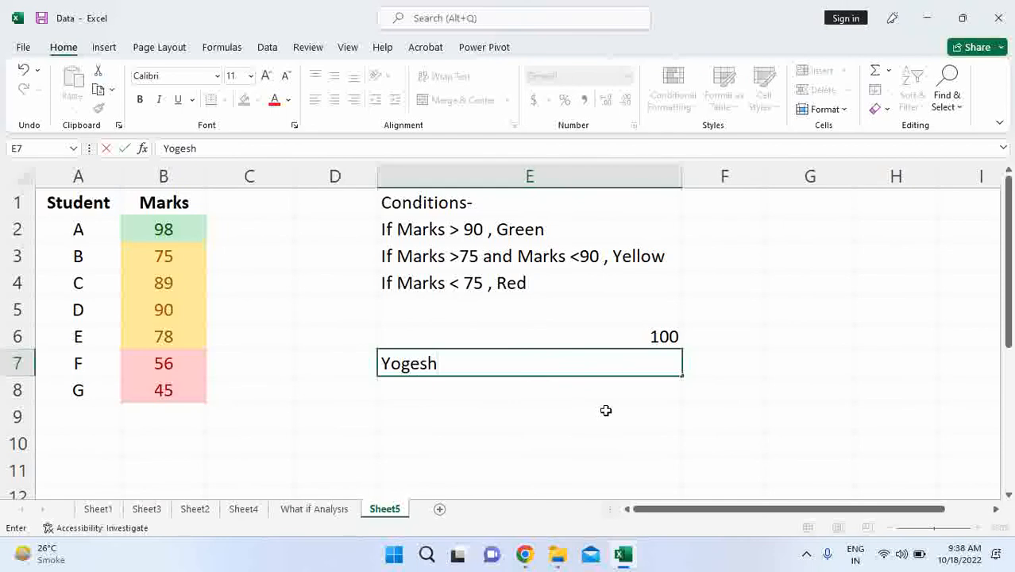
{"action": "key", "text": "Return"}
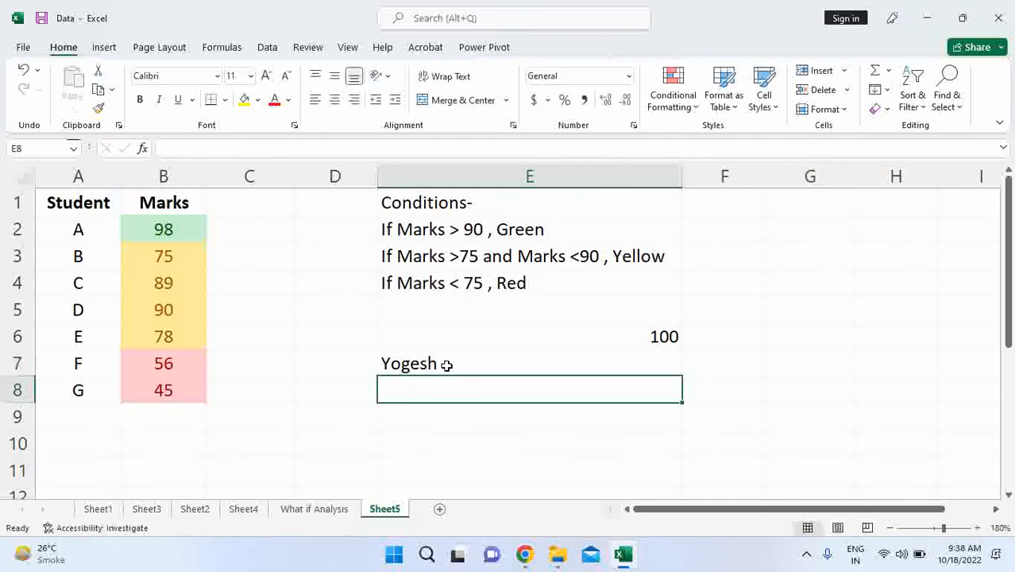
- Add an Equal To highlight rule to E6 for the value 100, with Green Fill with Dark Green Text
{"action": "left_click", "coordinate": [442, 338]}
{"action": "left_click", "coordinate": [675, 115]}
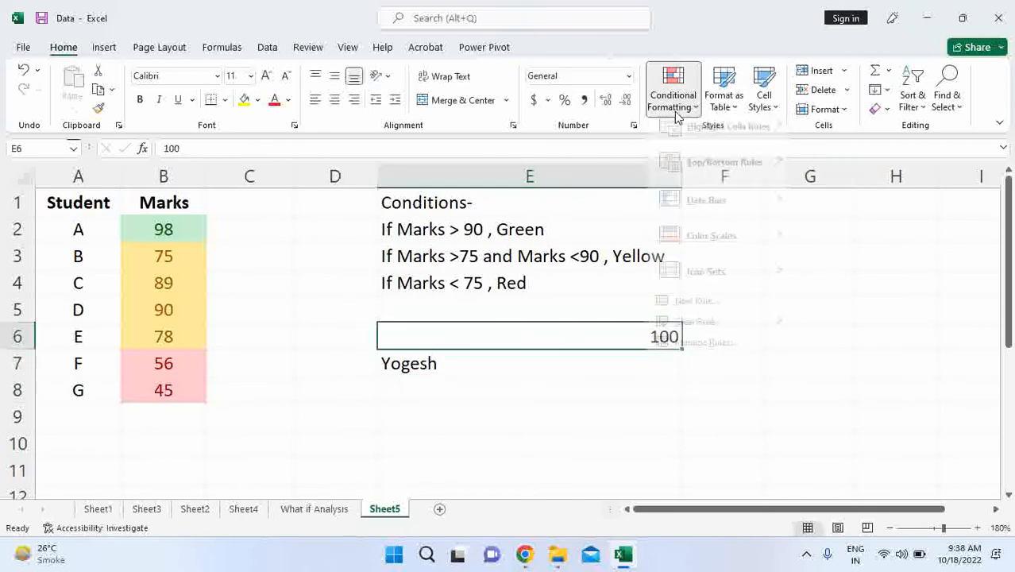
{"action": "mouse_move", "coordinate": [683, 143]}
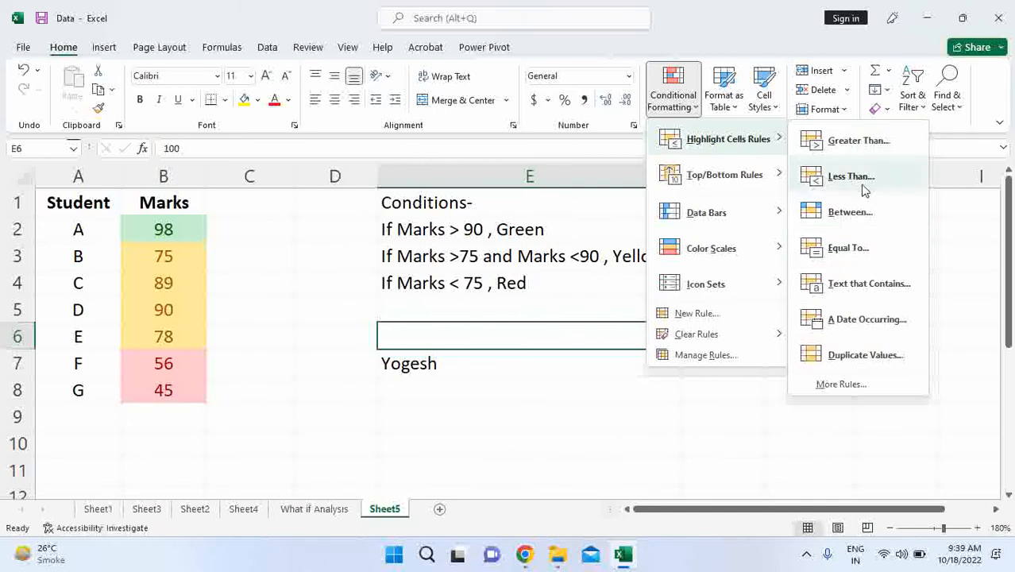
{"action": "left_click", "coordinate": [849, 248]}
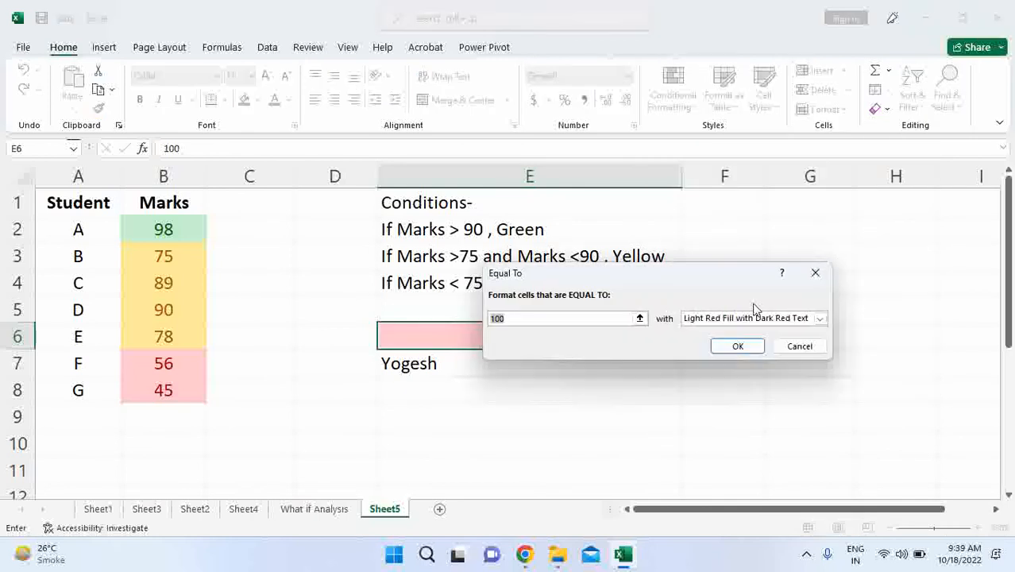
{"action": "left_click_drag", "start_coordinate": [576, 272], "coordinate": [656, 153]}
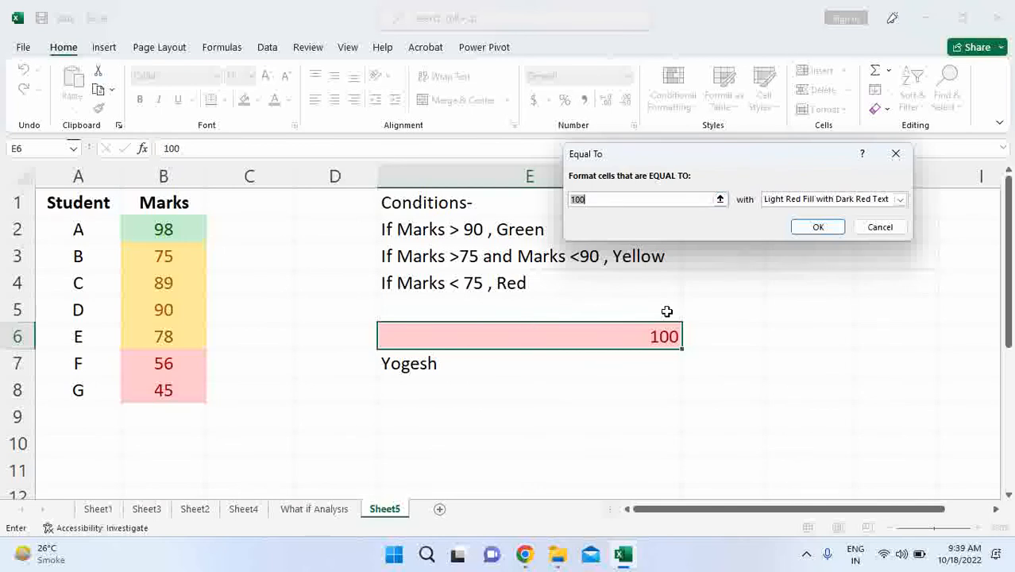
{"action": "left_click", "coordinate": [824, 200]}
{"action": "left_click", "coordinate": [791, 232]}
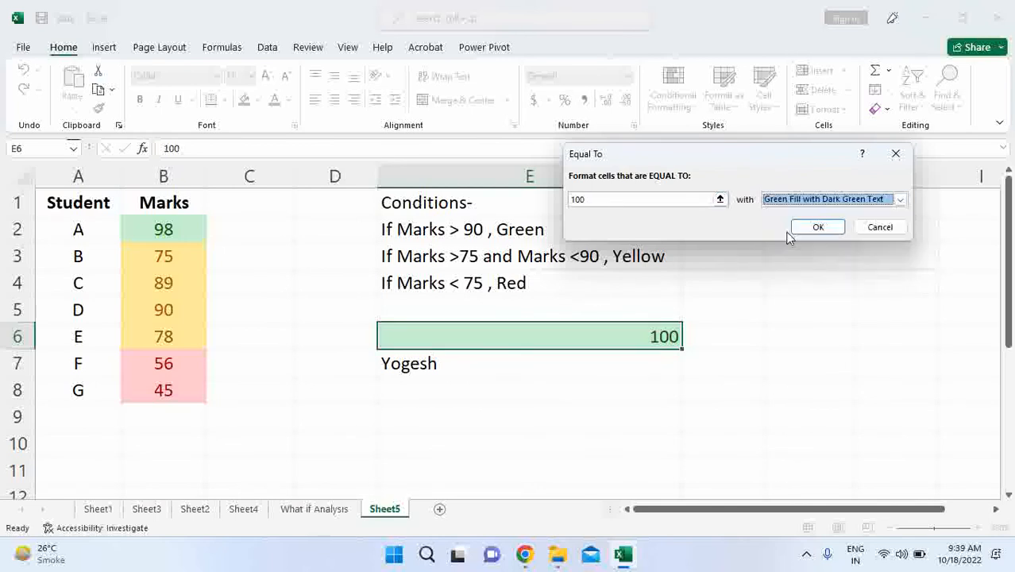
{"action": "left_click", "coordinate": [814, 228]}
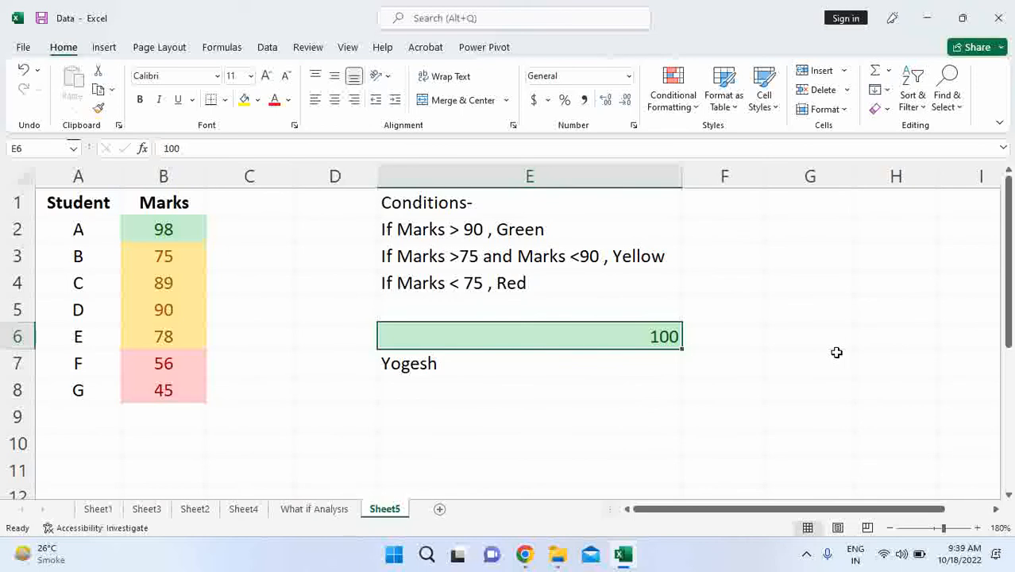
- Test the highlight rule on E6 by entering 99, 12 and 100 in turn
{"action": "type", "text": "99"}
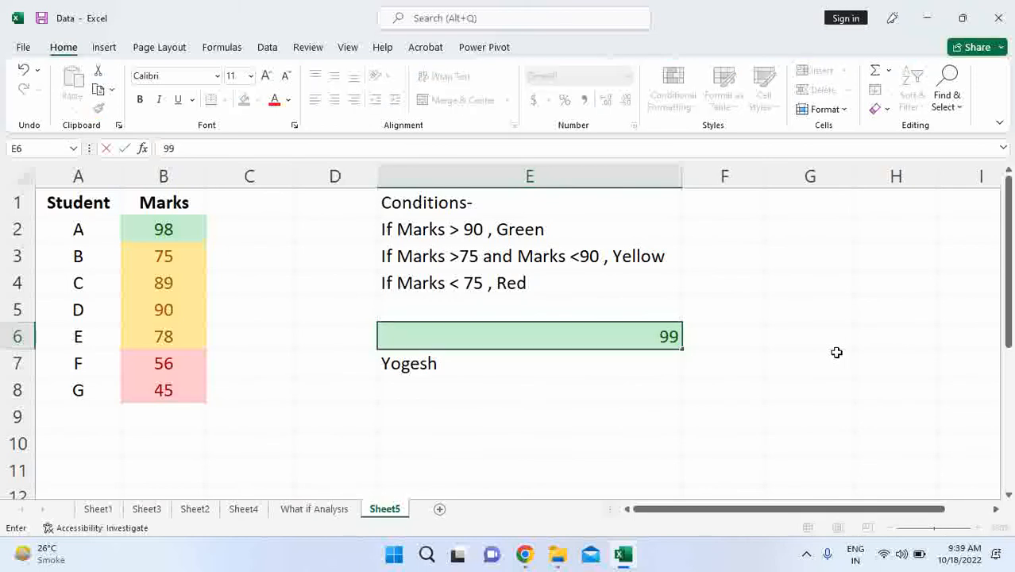
{"action": "key", "text": "Return"}
{"action": "key", "text": "Up"}
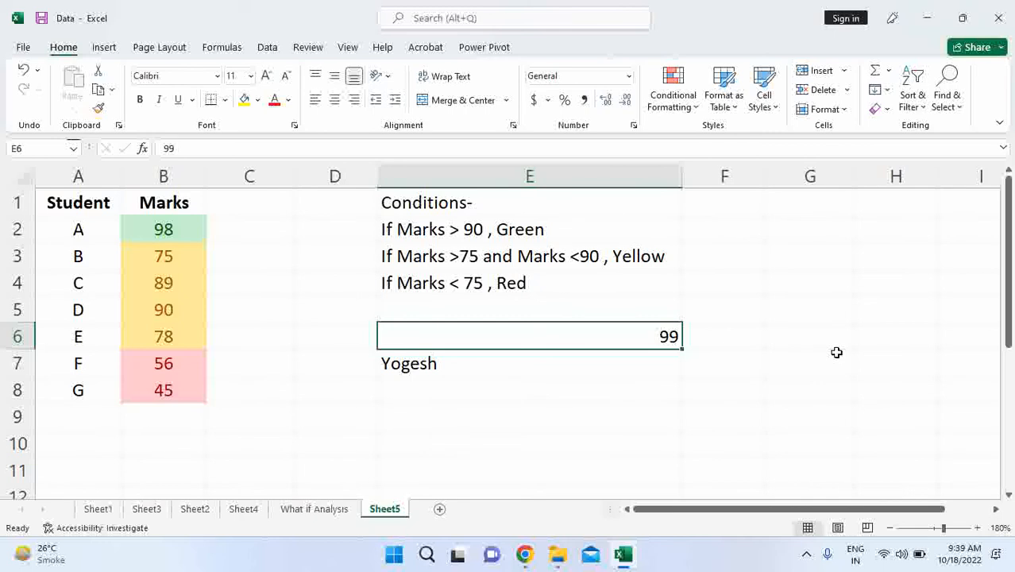
{"action": "type", "text": "12"}
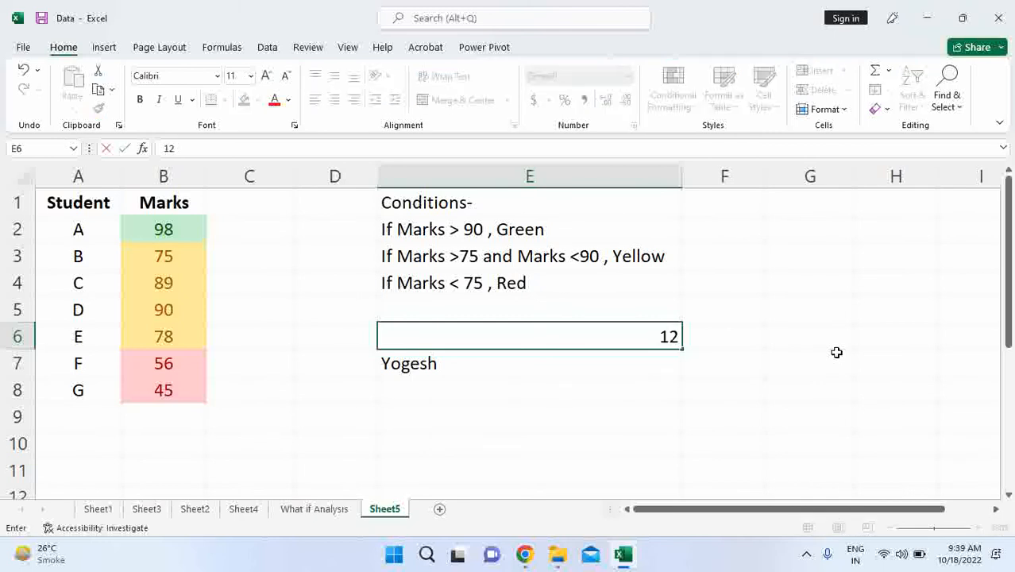
{"action": "key", "text": "Return"}
{"action": "left_click", "coordinate": [671, 334]}
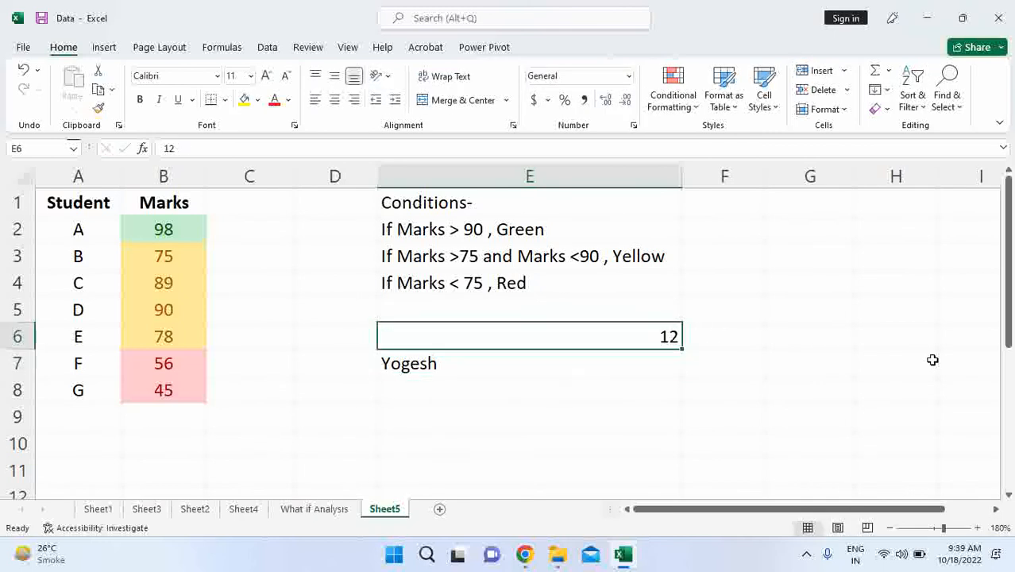
{"action": "type", "text": "100"}
{"action": "key", "text": "Return"}
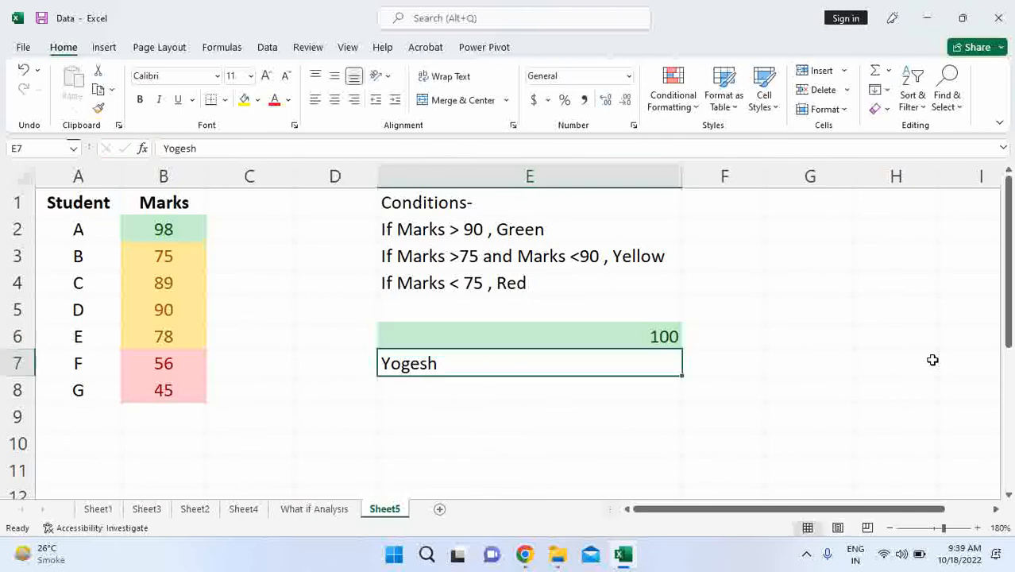
{"action": "left_click", "coordinate": [643, 333]}
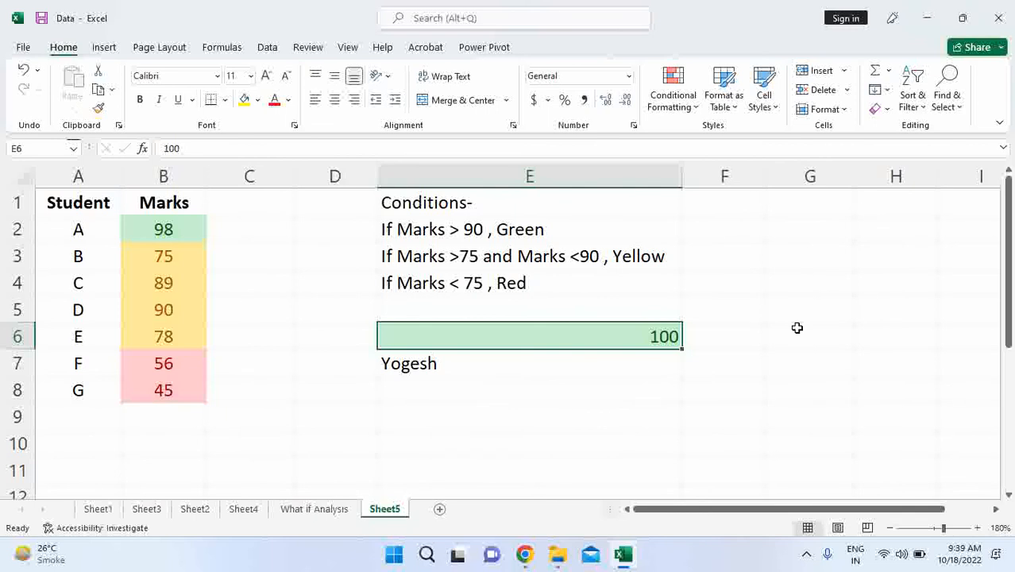
{"action": "left_click", "coordinate": [686, 114]}
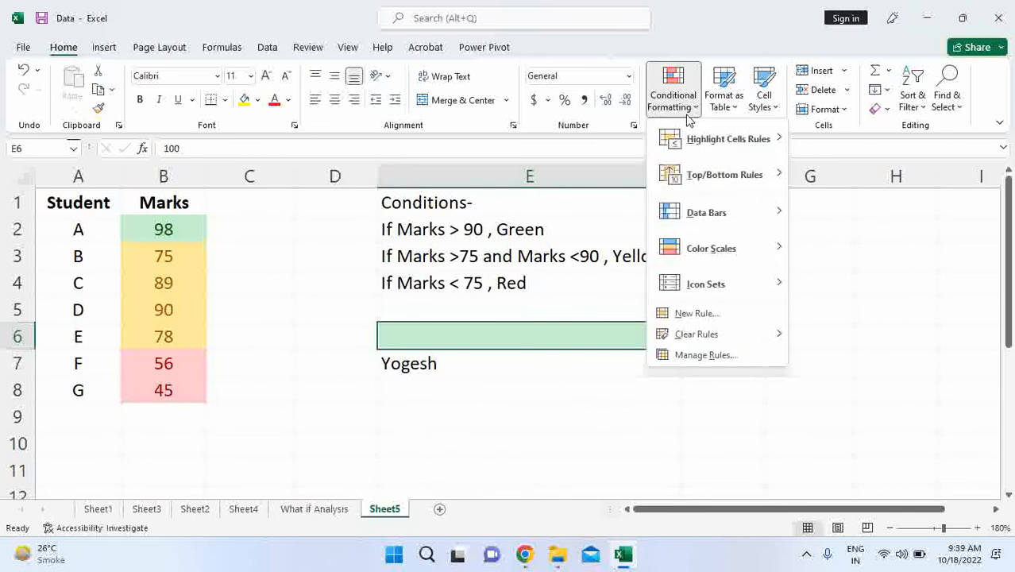
{"action": "mouse_move", "coordinate": [686, 141]}
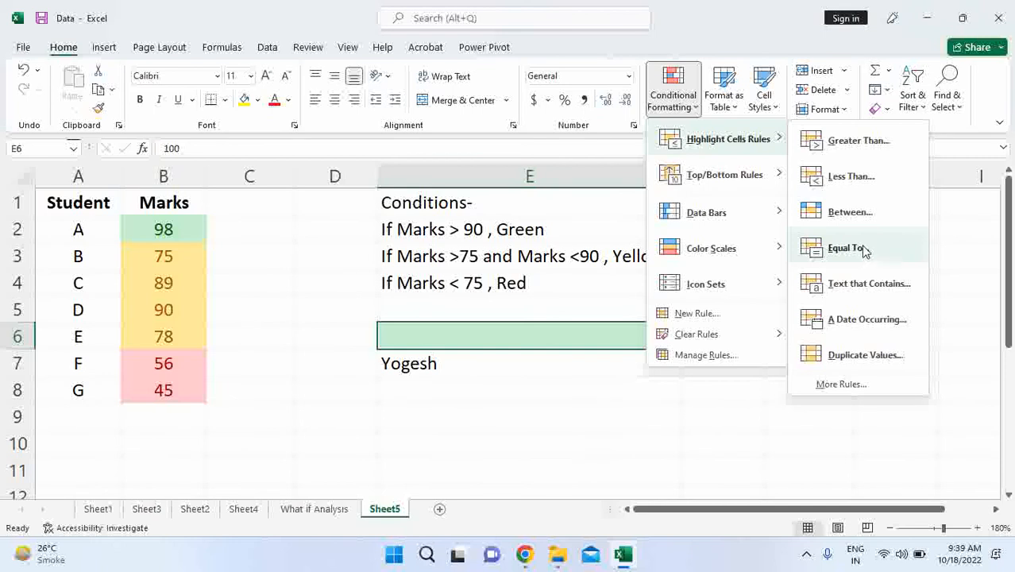
{"action": "left_click", "coordinate": [495, 371]}
{"action": "left_click", "coordinate": [496, 363]}
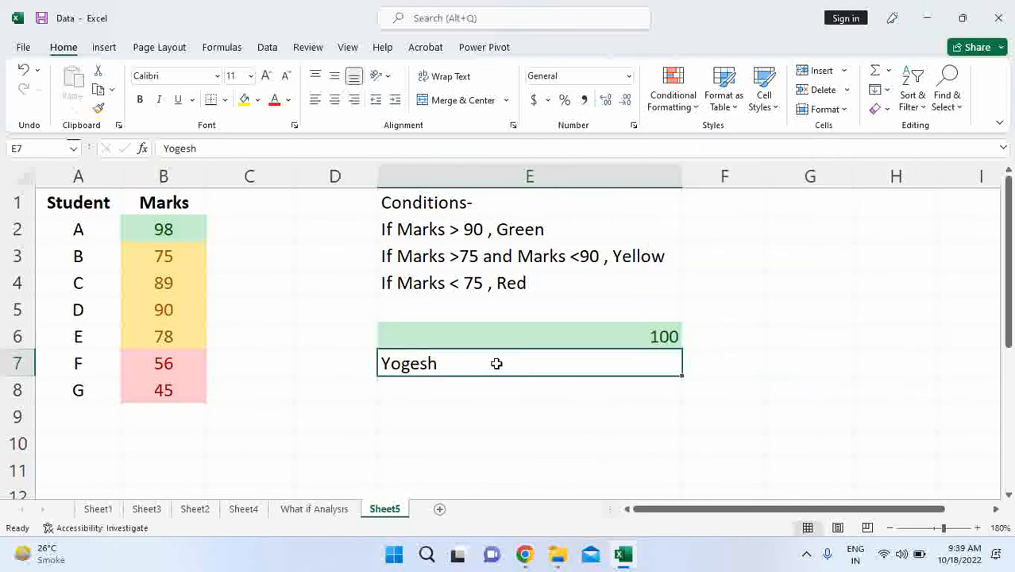
{"action": "left_click", "coordinate": [674, 105]}
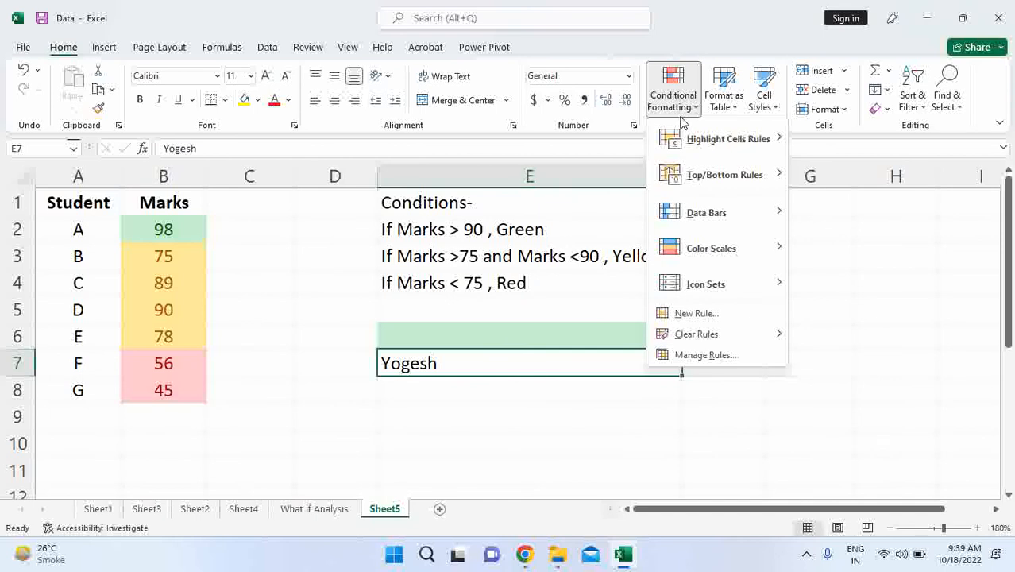
{"action": "left_click", "coordinate": [449, 364]}
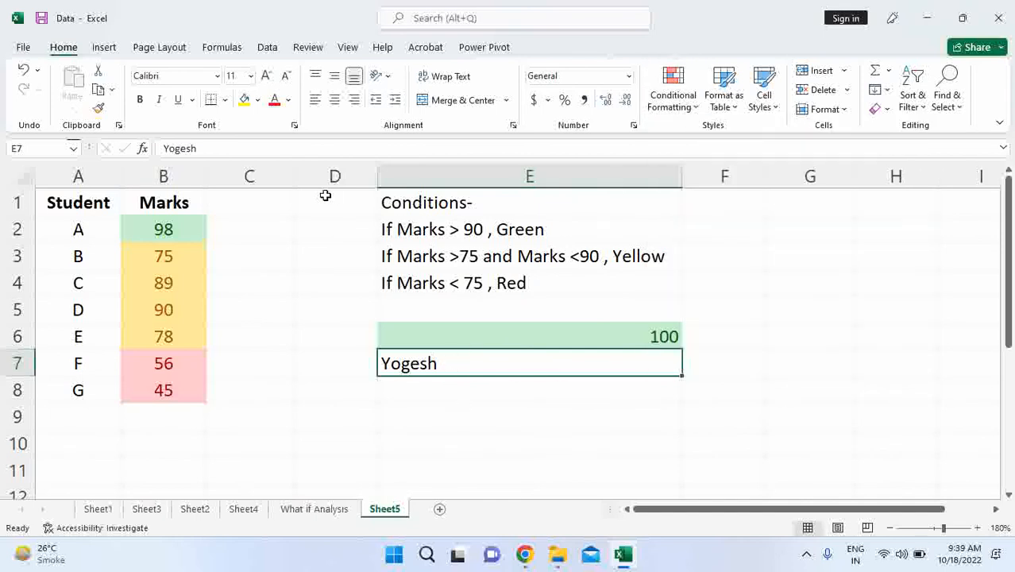
{"action": "left_click_drag", "start_coordinate": [326, 198], "coordinate": [332, 443]}
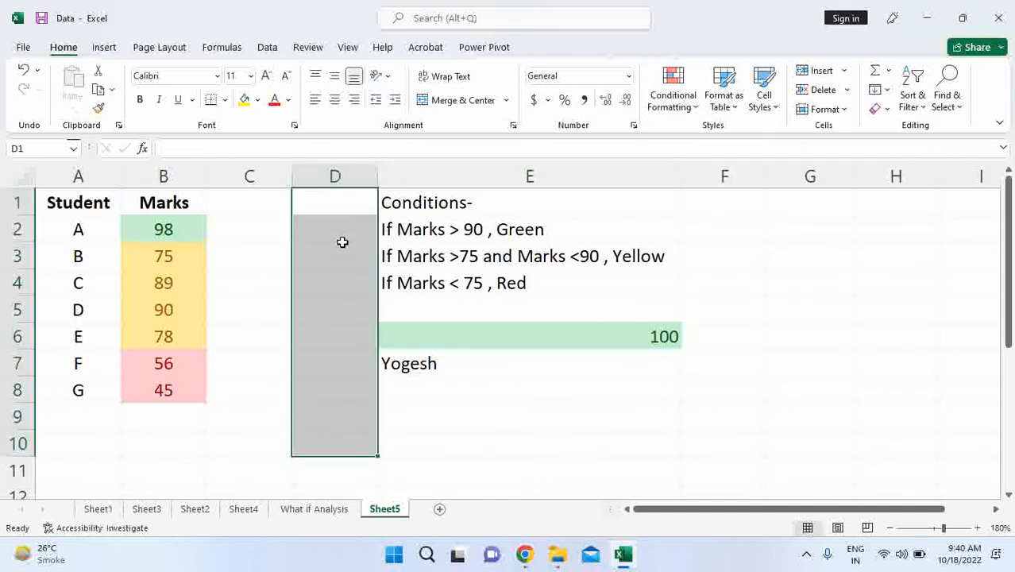
- Add a Text That Contains highlight rule to E7 for the name in the cell, with Yellow Fill with Dark Yellow Text
{"action": "left_click", "coordinate": [448, 364]}
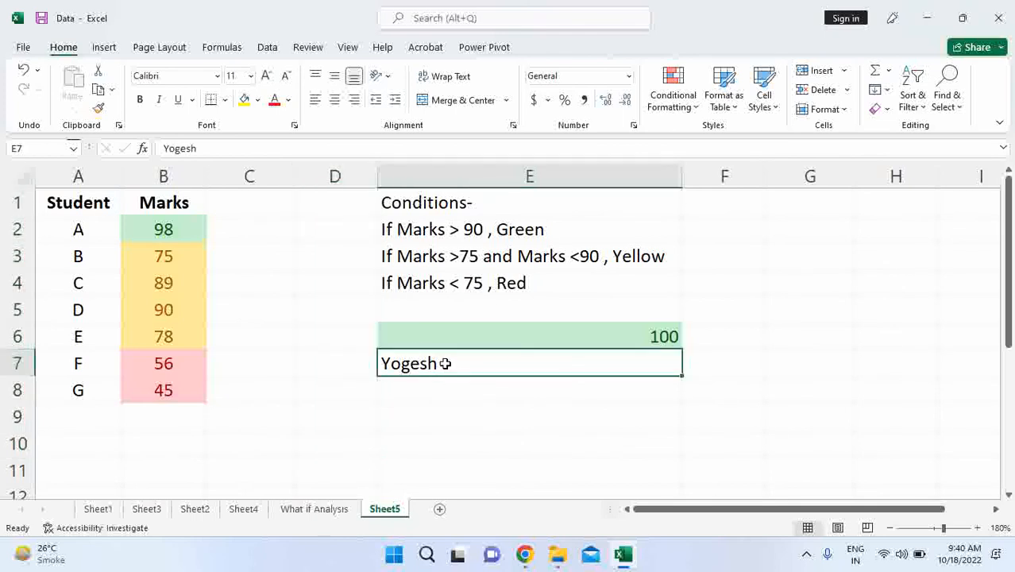
{"action": "left_click", "coordinate": [686, 102]}
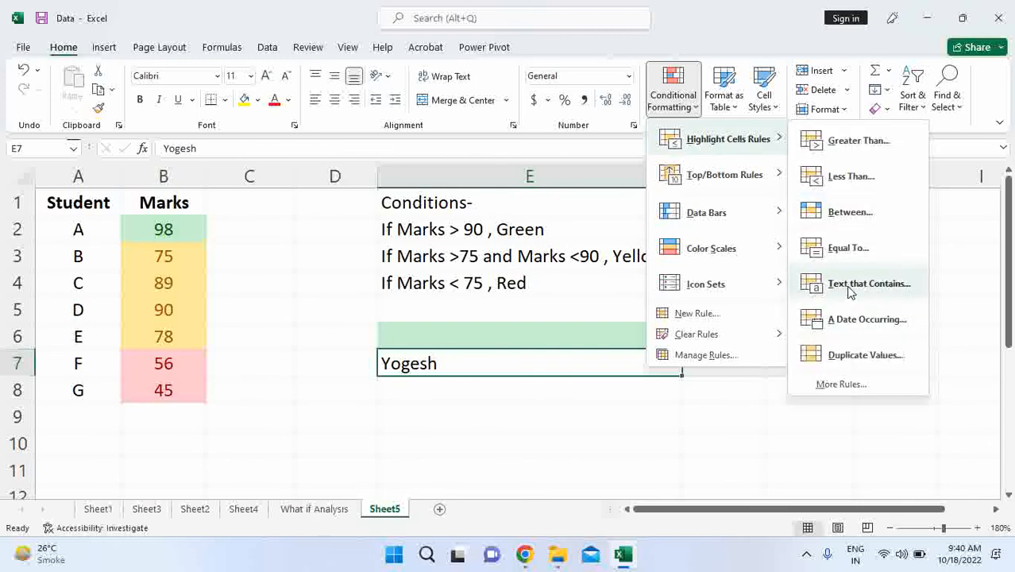
{"action": "left_click", "coordinate": [850, 294]}
{"action": "left_click", "coordinate": [785, 202]}
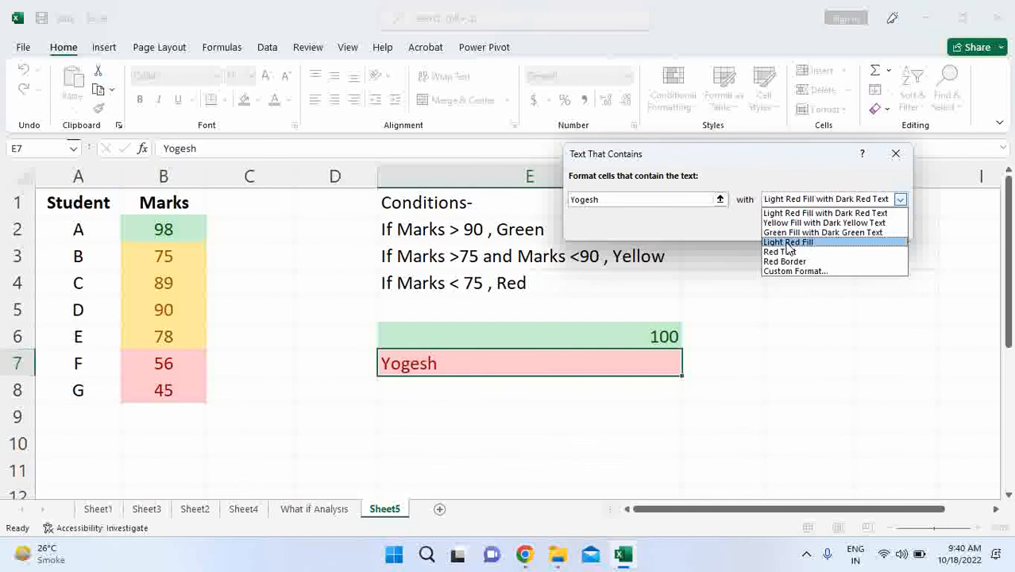
{"action": "left_click", "coordinate": [789, 234]}
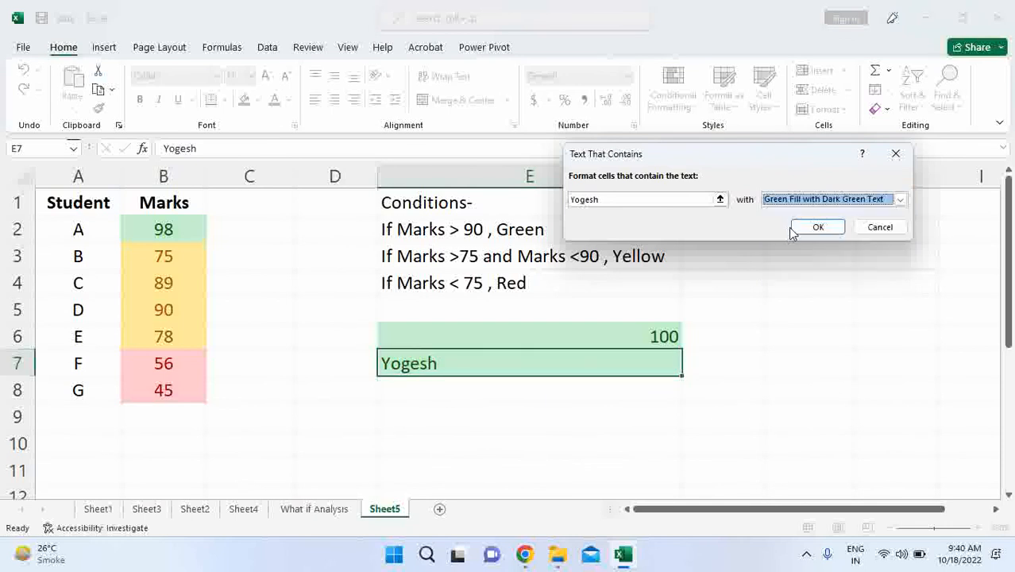
{"action": "left_click", "coordinate": [793, 205]}
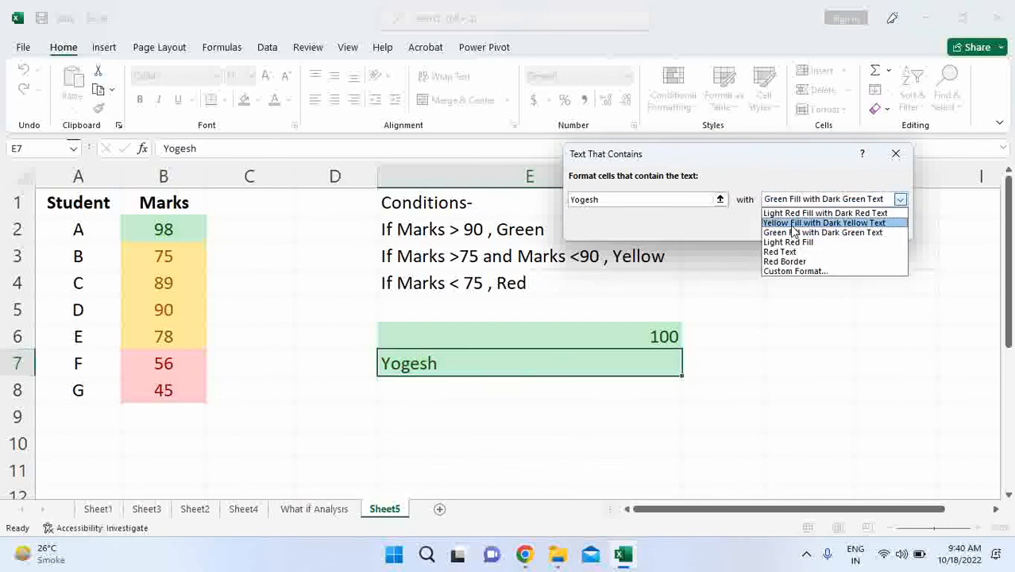
{"action": "left_click", "coordinate": [794, 223]}
{"action": "left_click", "coordinate": [749, 226]}
{"action": "left_click", "coordinate": [760, 315]}
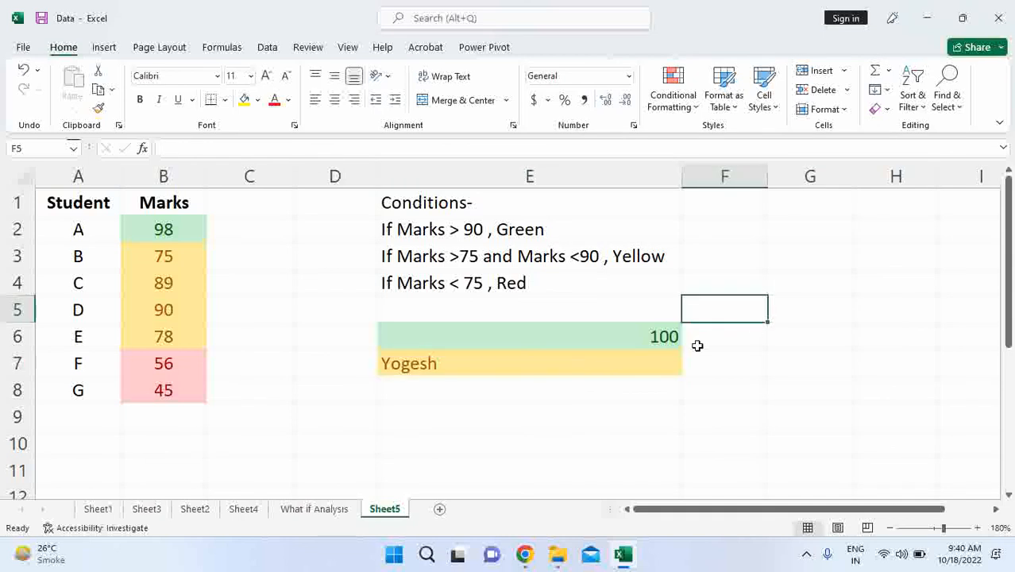
- Test the text rule on E7 by entering a different first name and restoring the original name
{"action": "left_click", "coordinate": [509, 365]}
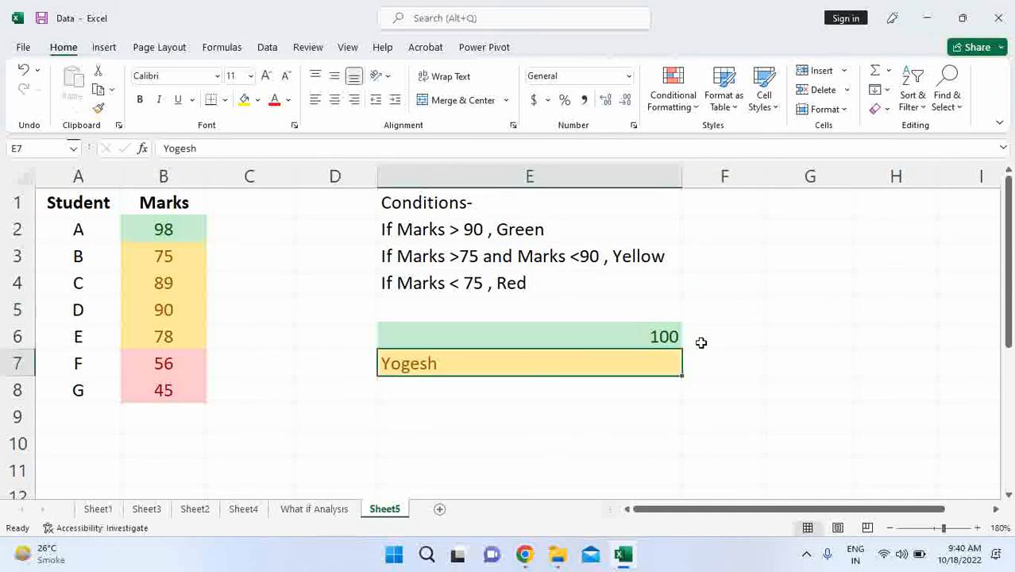
{"action": "type", "text": "Arun"}
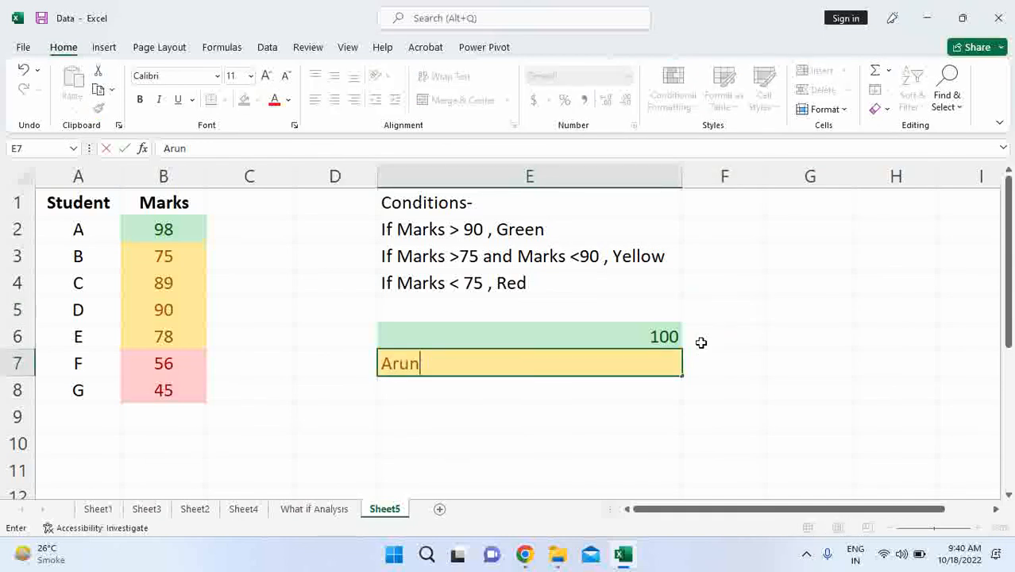
{"action": "key", "text": "Return"}
{"action": "key", "text": "Up"}
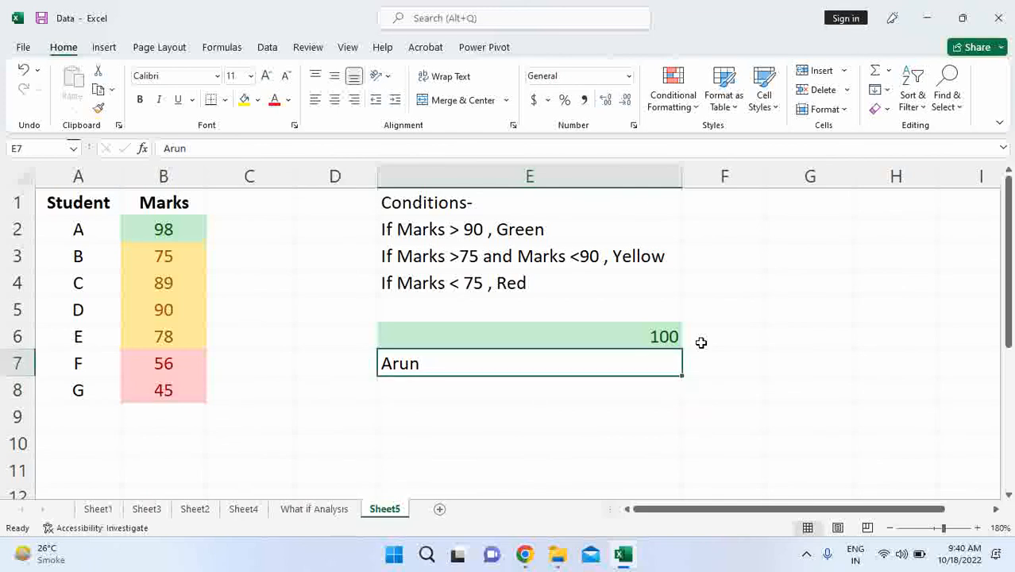
{"action": "type", "text": "Yo"}
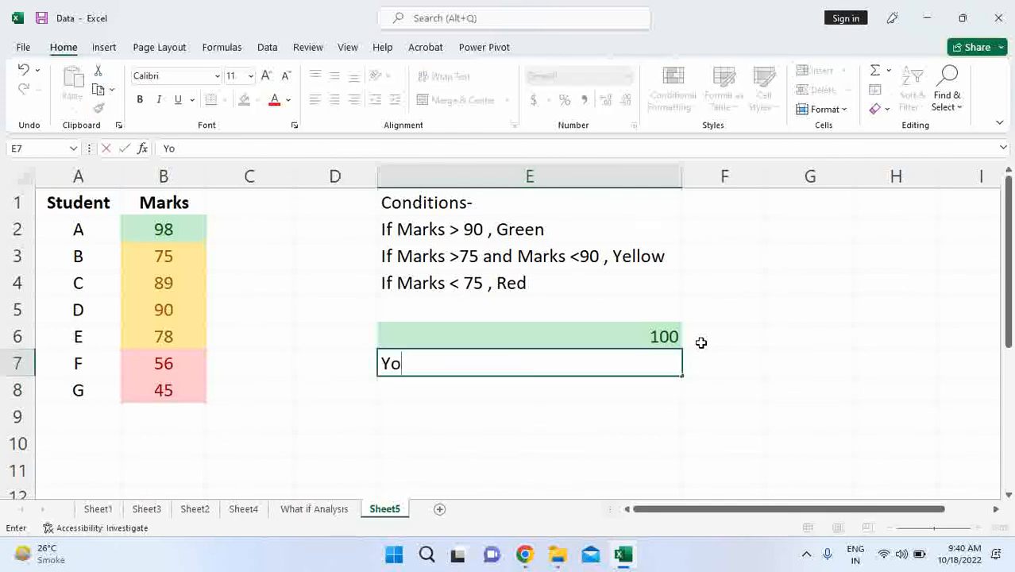
{"action": "type", "text": "gesh"}
{"action": "key", "text": "Return"}
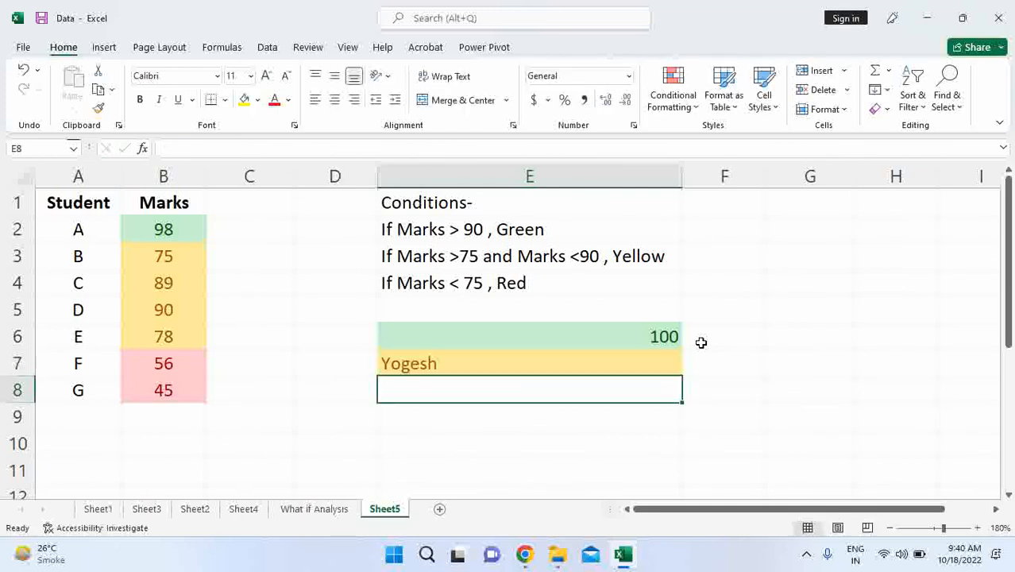
- Replace the name in cell E7 with the value False
{"action": "left_click", "coordinate": [629, 366]}
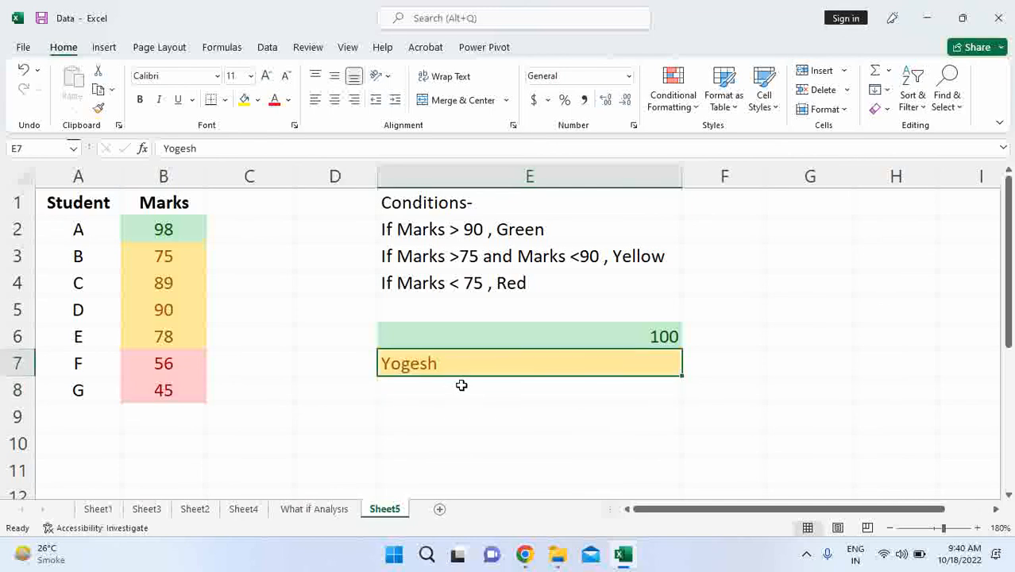
{"action": "left_click", "coordinate": [630, 390]}
{"action": "left_click", "coordinate": [428, 363]}
{"action": "type", "text": "Fa"}
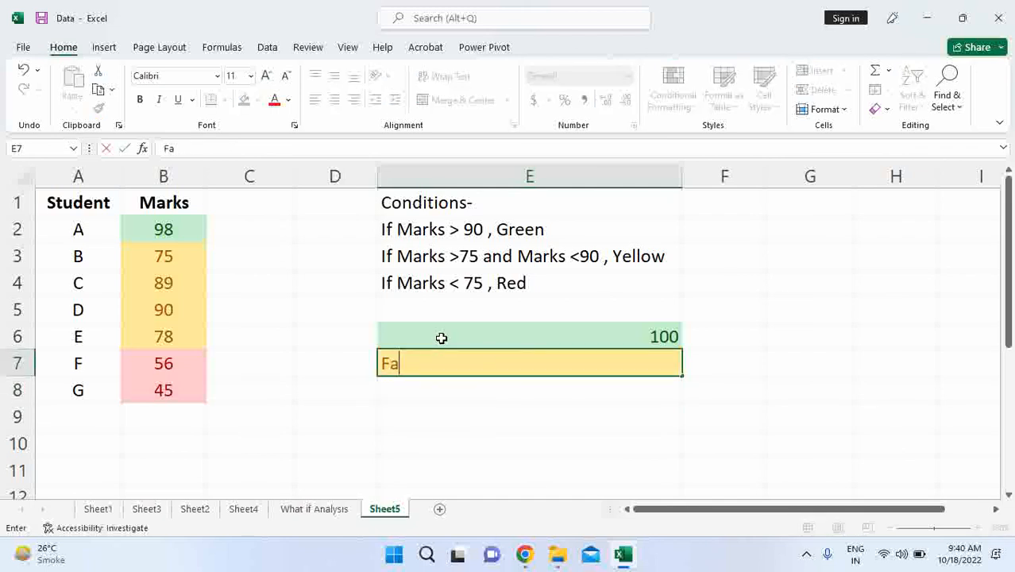
{"action": "type", "text": "lse"}
{"action": "key", "text": "Return"}
{"action": "key", "text": "Up"}
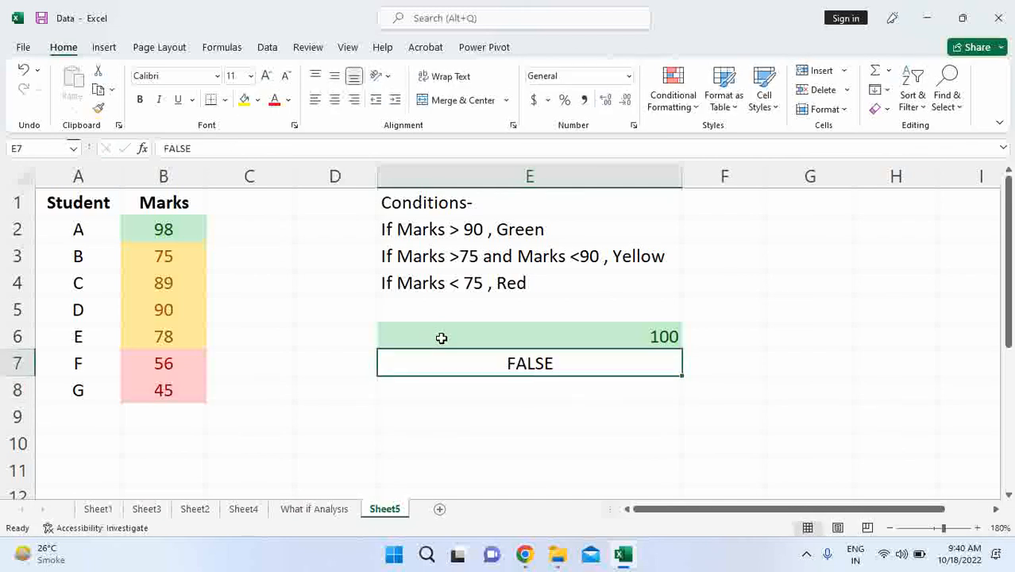
- Add a Text That Contains highlight rule to E7 for the text False, with Light Red Fill with Dark Red Text
{"action": "left_click", "coordinate": [673, 92]}
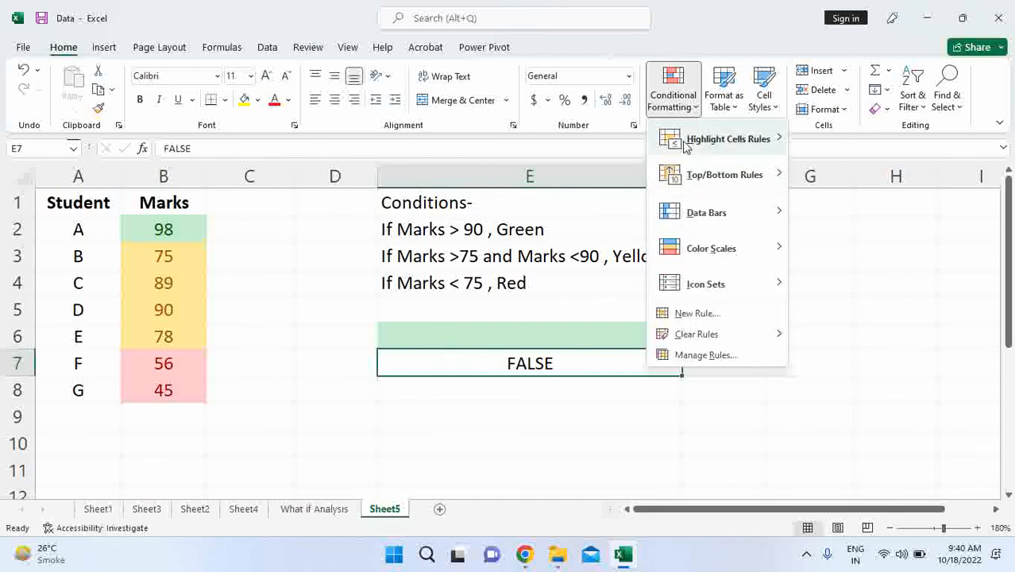
{"action": "mouse_move", "coordinate": [683, 140]}
{"action": "left_click", "coordinate": [842, 283]}
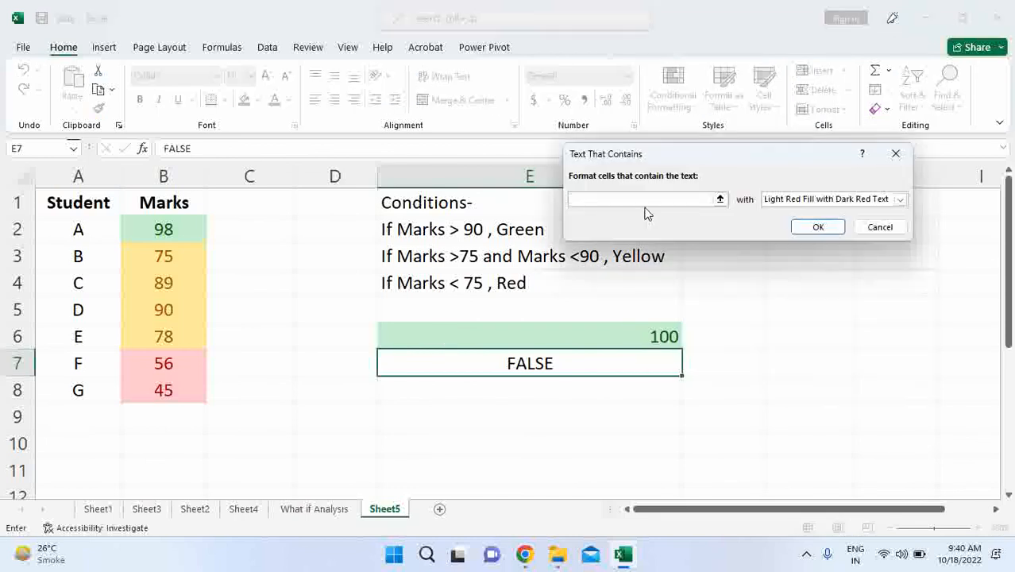
{"action": "type", "text": "False"}
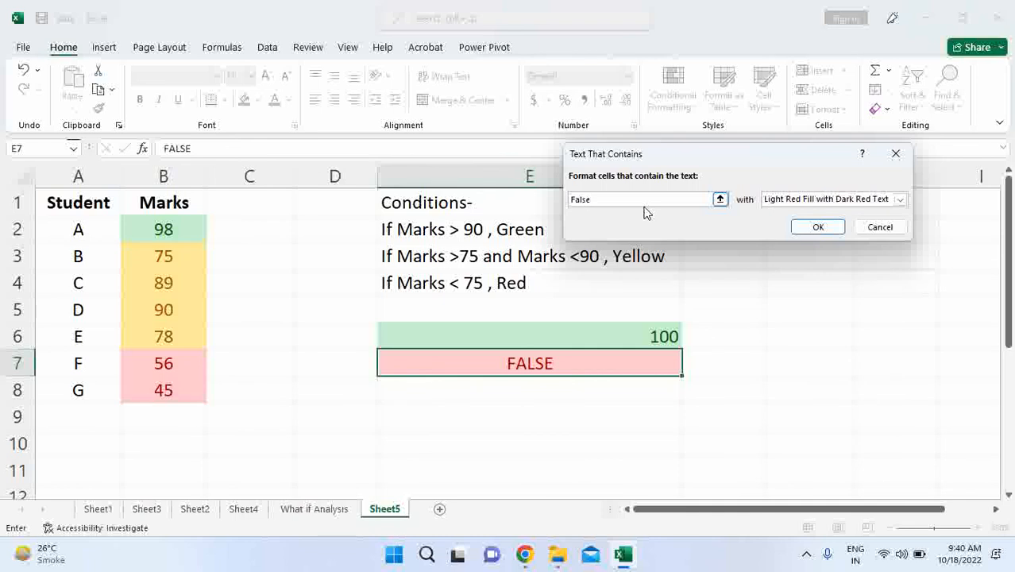
{"action": "left_click", "coordinate": [818, 228]}
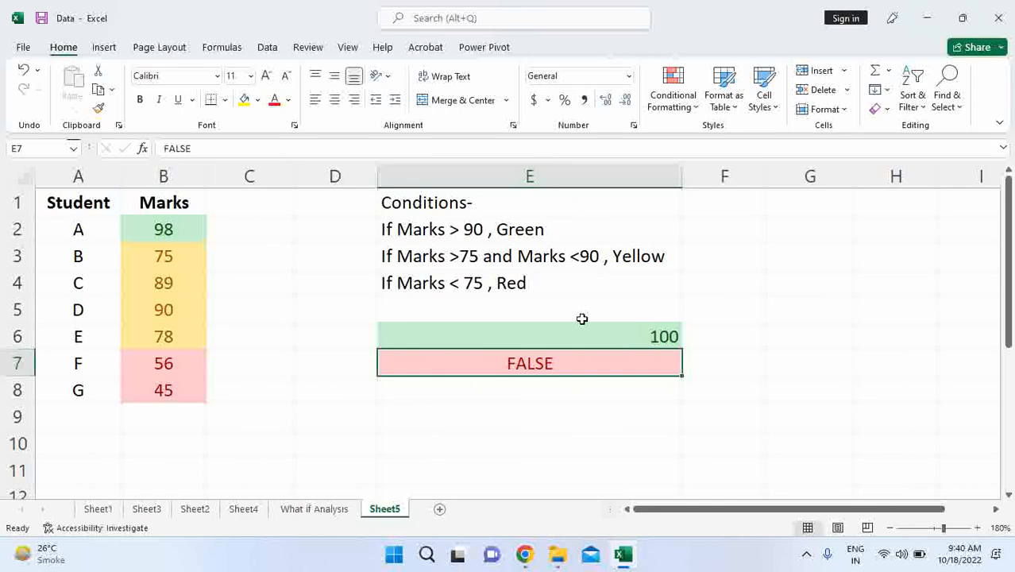
- Test the False text rule on E7 by entering true and then False again
{"action": "type", "text": "T"}
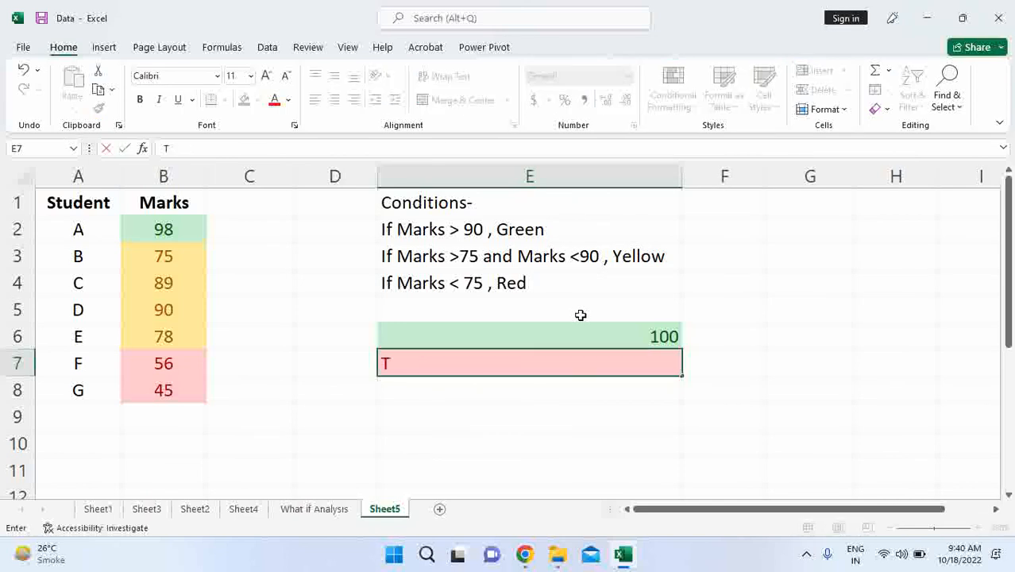
{"action": "type", "text": "uue"}
{"action": "key", "text": "Return"}
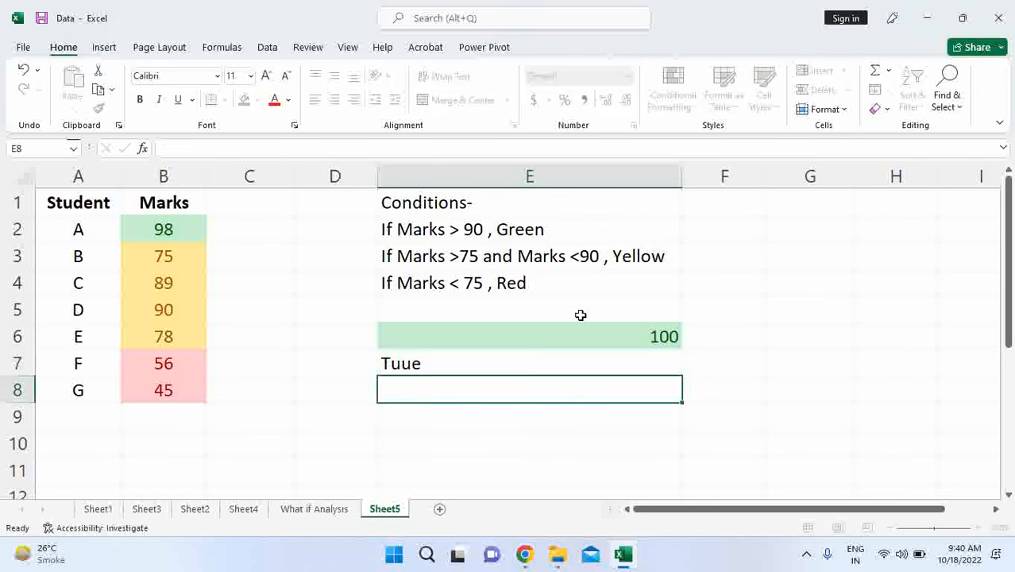
{"action": "key", "text": "Up"}
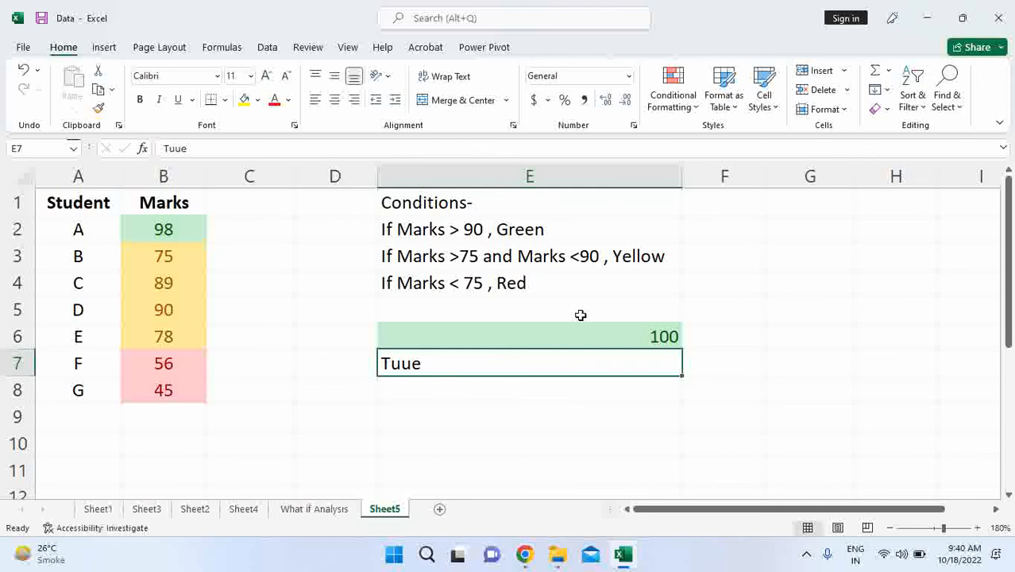
{"action": "type", "text": "true"}
{"action": "key", "text": "Return"}
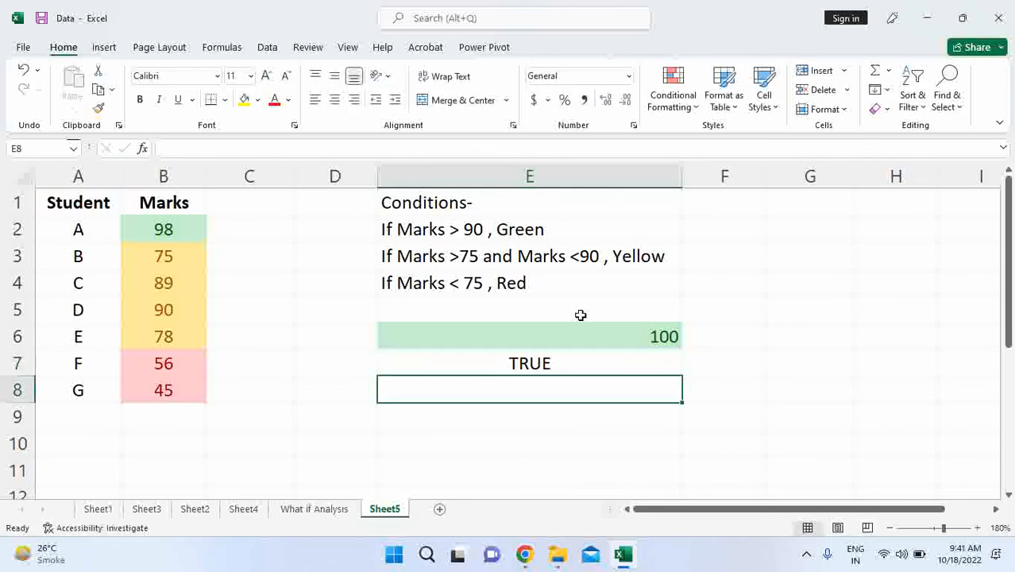
{"action": "left_click", "coordinate": [584, 359]}
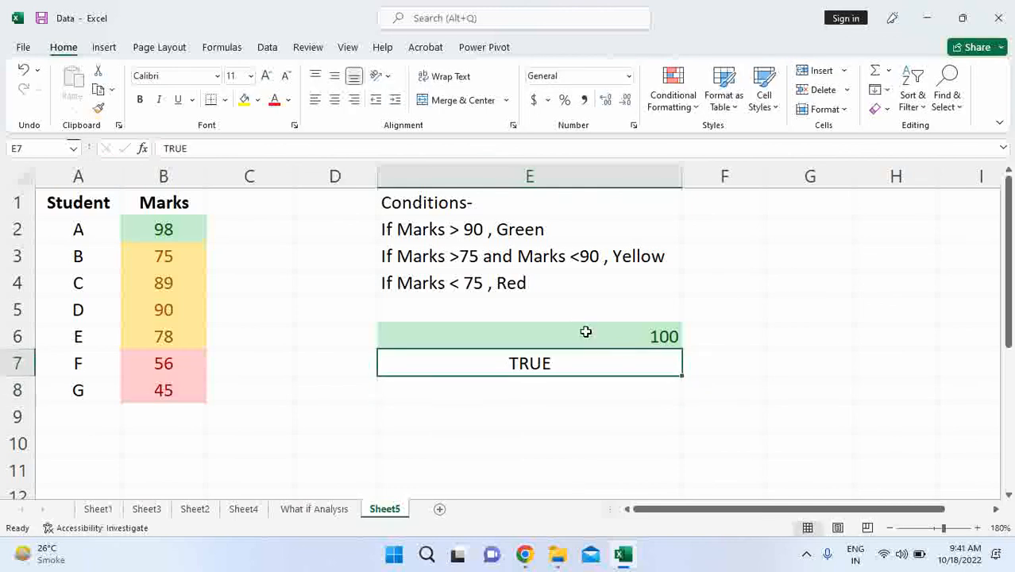
{"action": "type", "text": "False"}
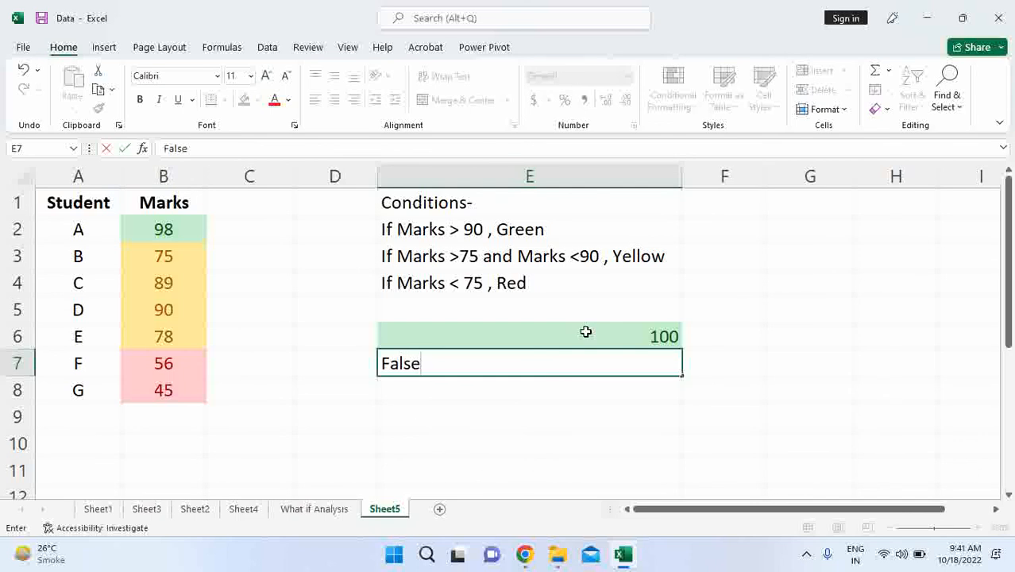
{"action": "key", "text": "Return"}
{"action": "left_click", "coordinate": [582, 354]}
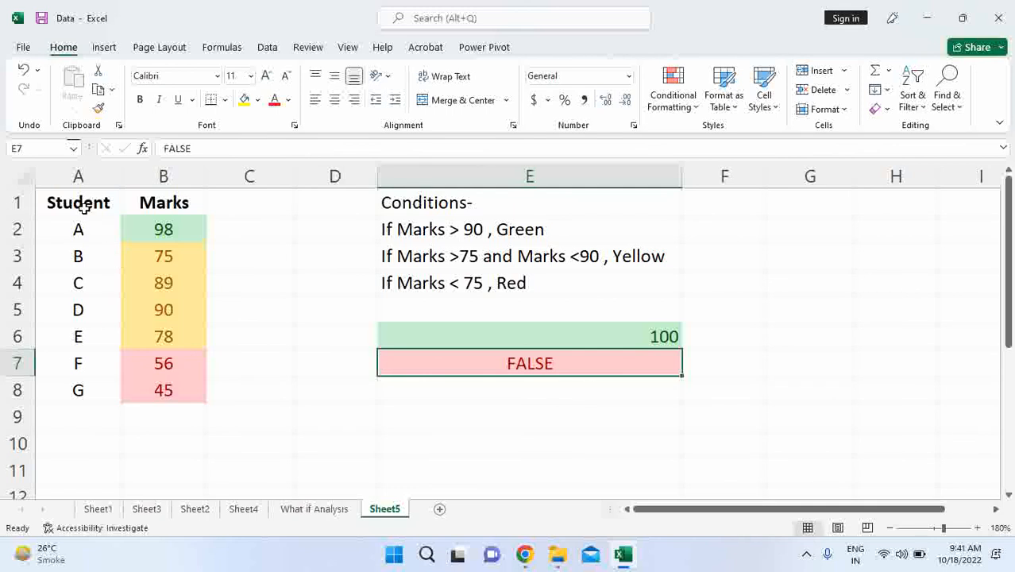
{"action": "left_click_drag", "start_coordinate": [83, 206], "coordinate": [619, 363]}
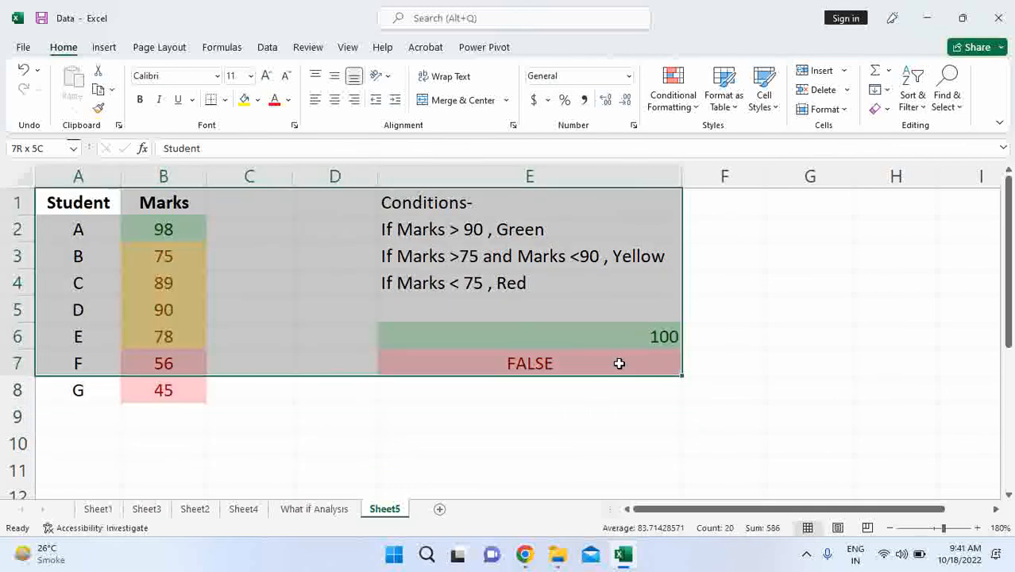
{"action": "left_click", "coordinate": [628, 408]}
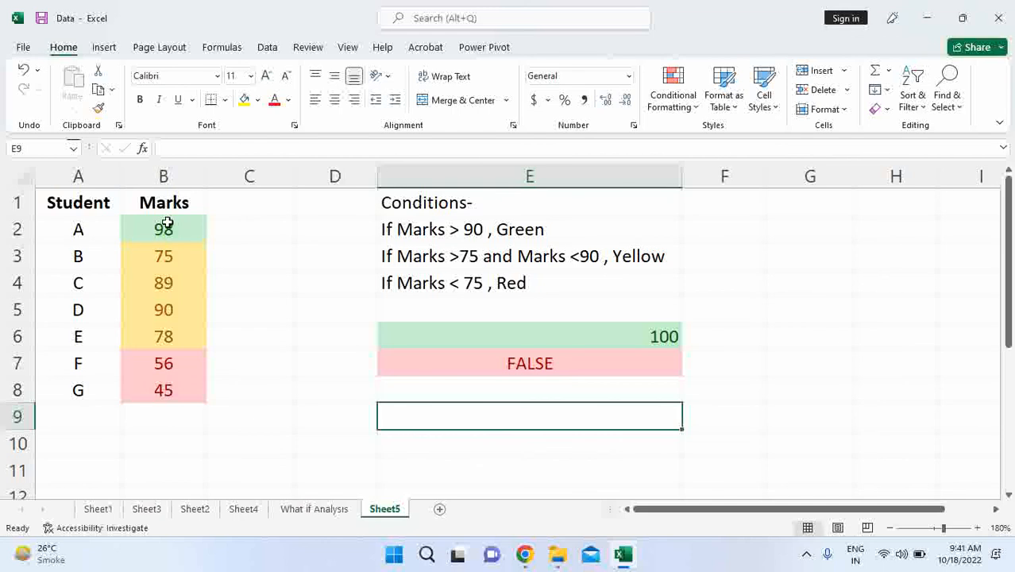
{"action": "left_click_drag", "start_coordinate": [79, 195], "coordinate": [208, 422]}
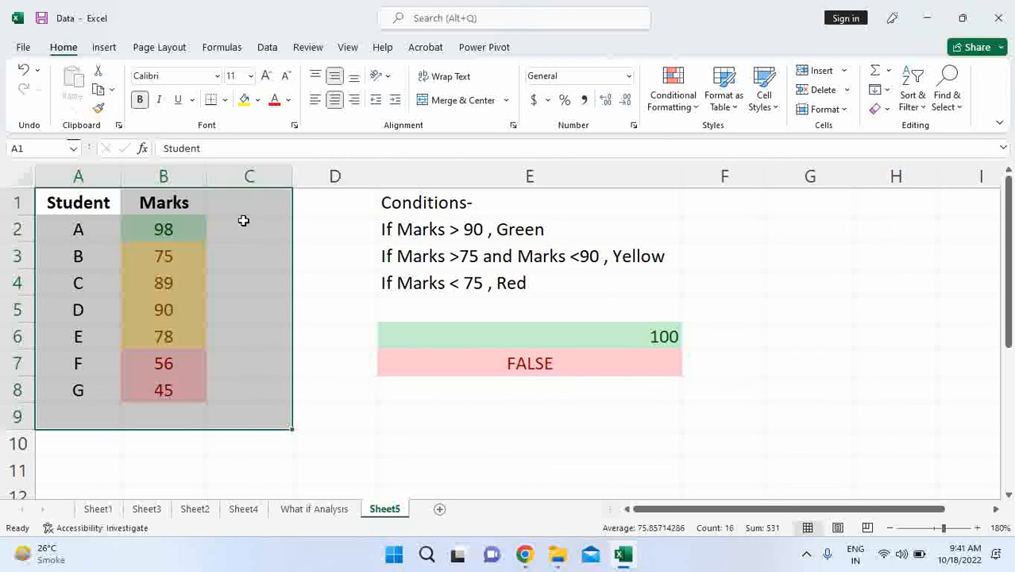
{"action": "left_click", "coordinate": [267, 254]}
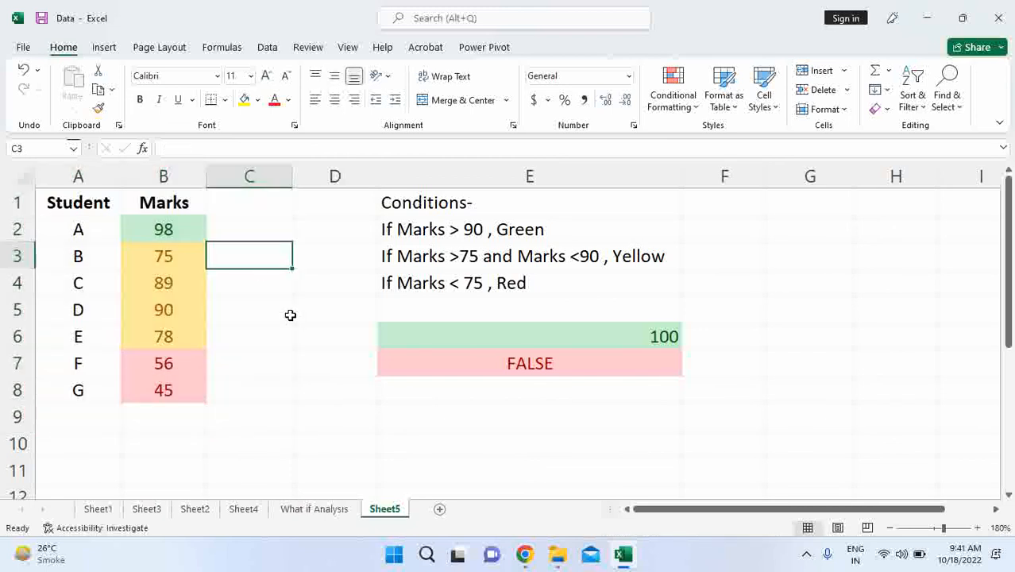